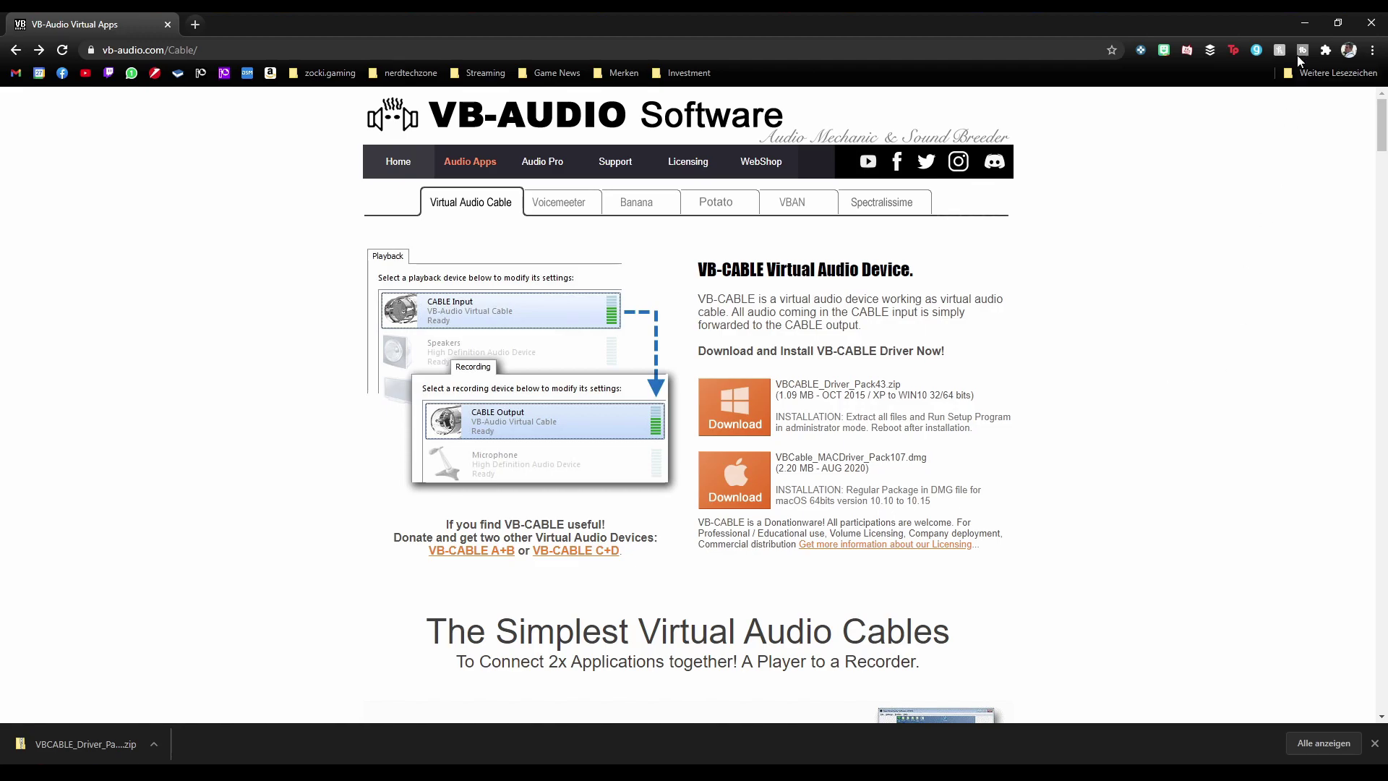
# Switch to OBS and review the audio track and Twitch VOD track selection in the streaming output settings
pyautogui.click(1305, 23)
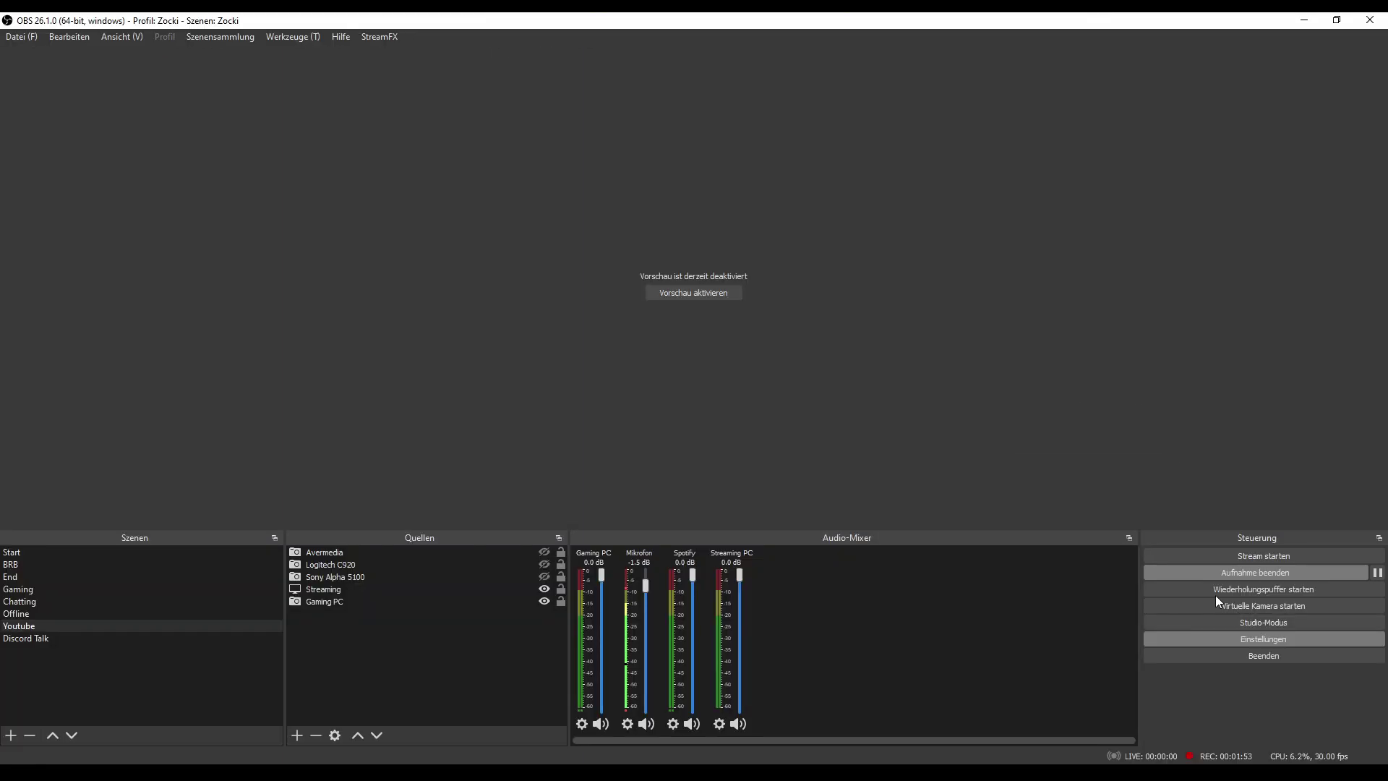
pyautogui.click(1264, 638)
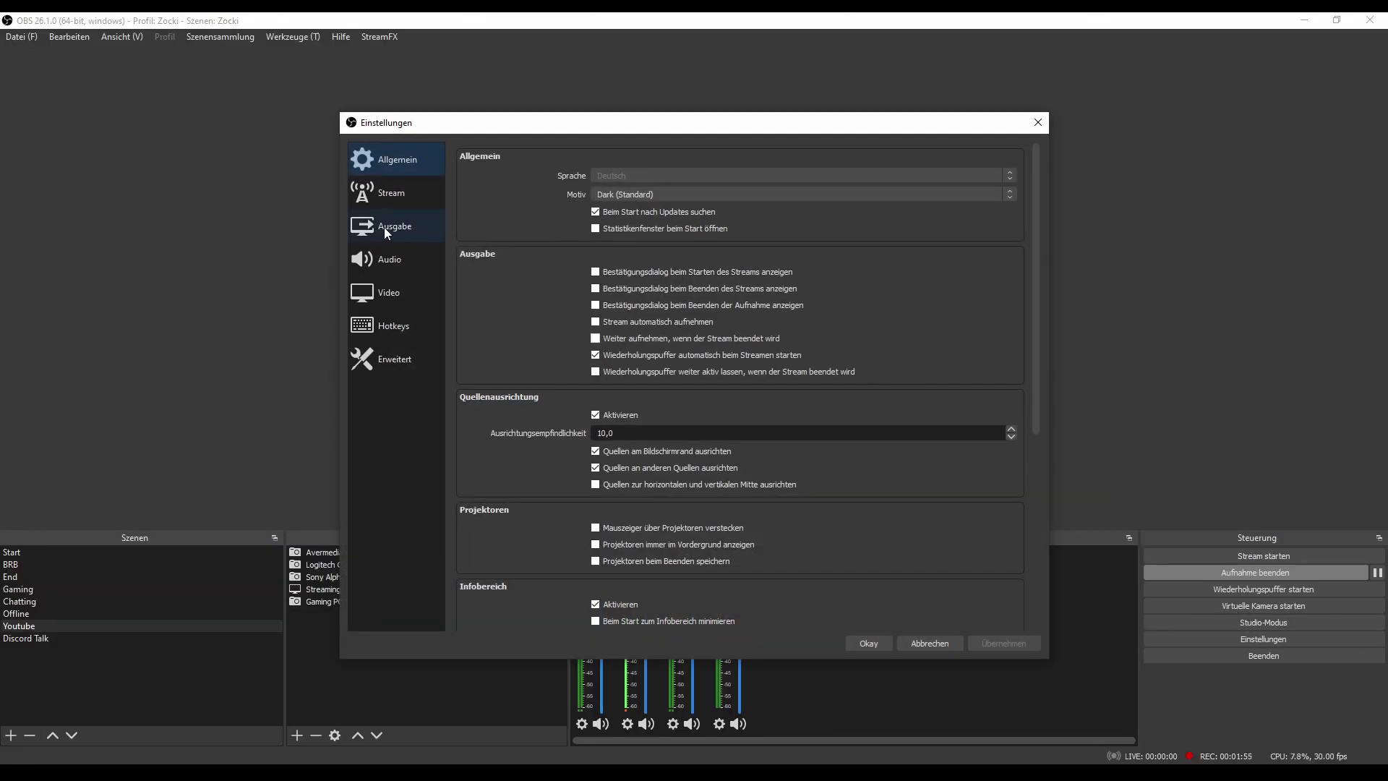
pyautogui.click(384, 227)
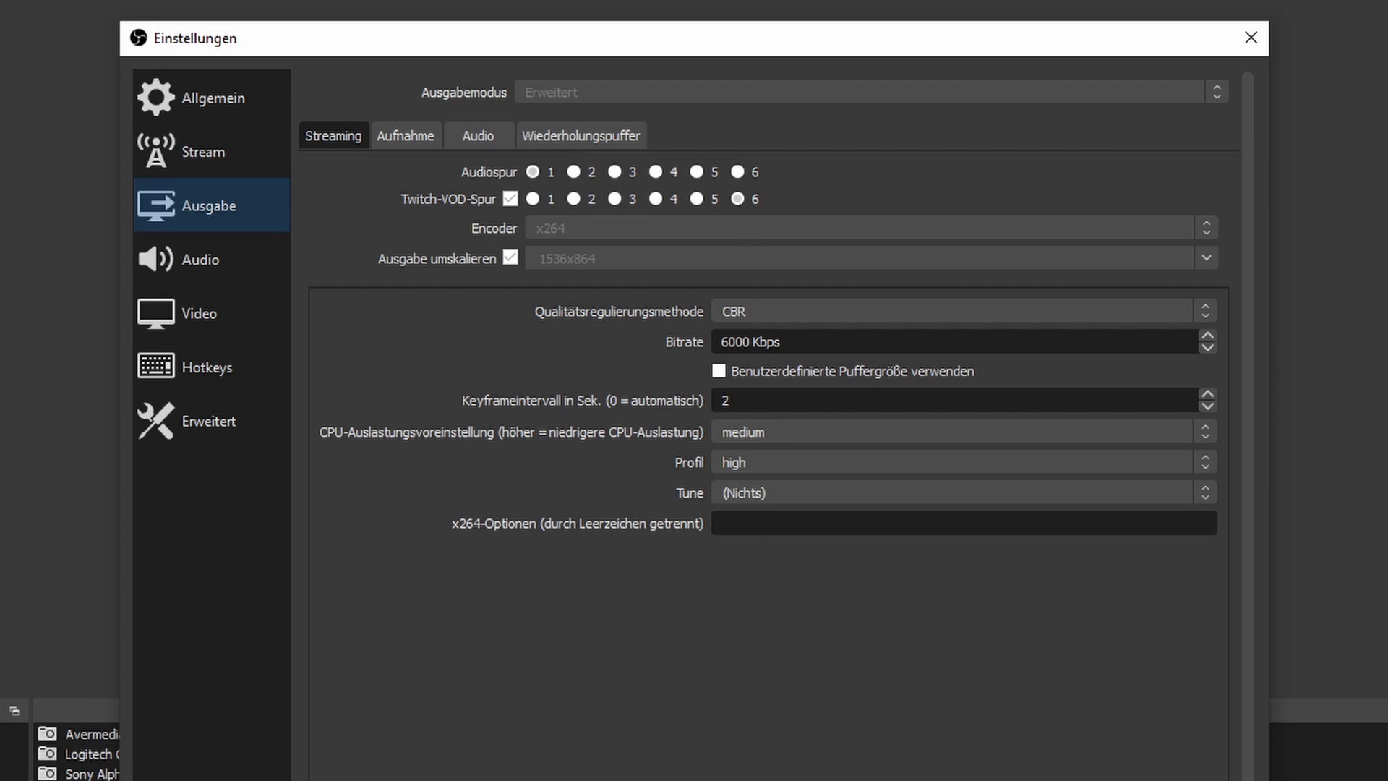
pyautogui.click(1251, 37)
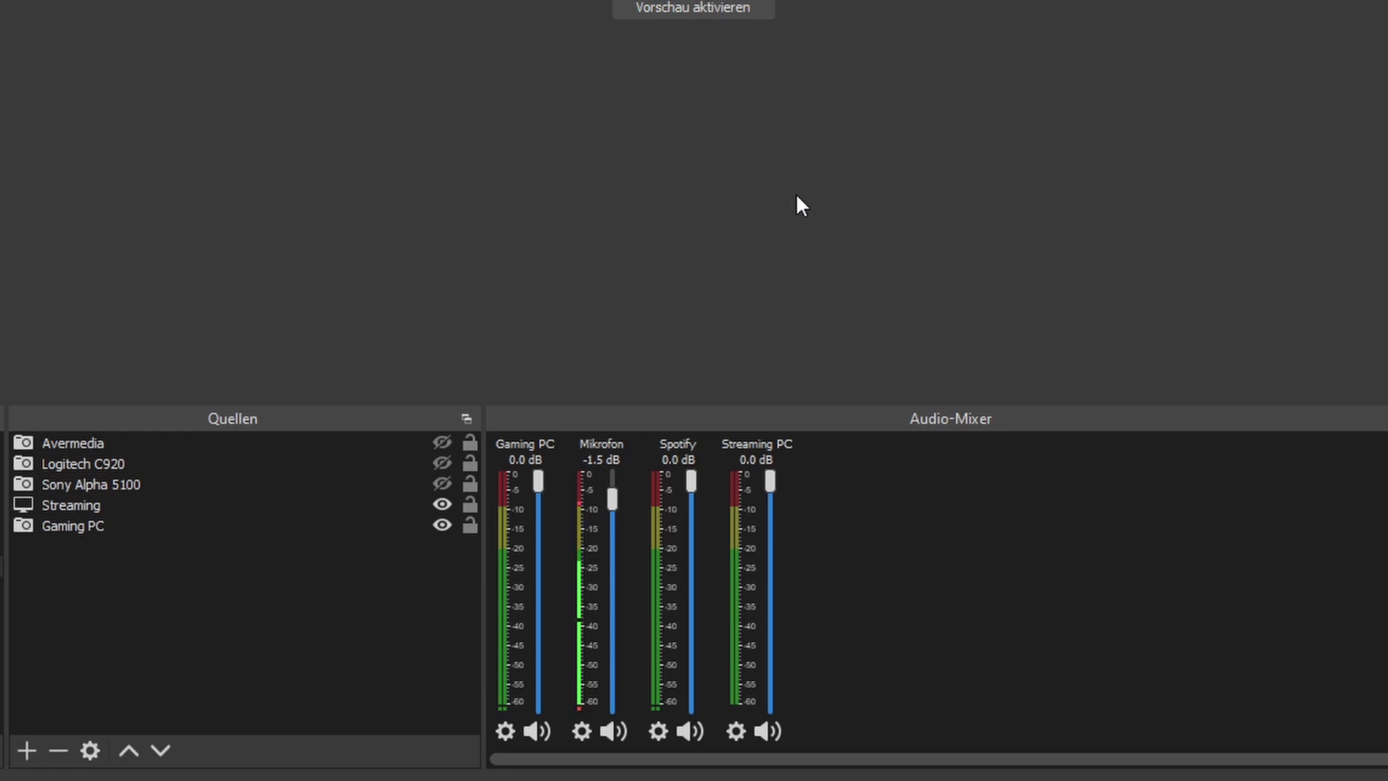
# Review the track assignments of the audio sources in the advanced audio properties
pyautogui.click(657, 732)
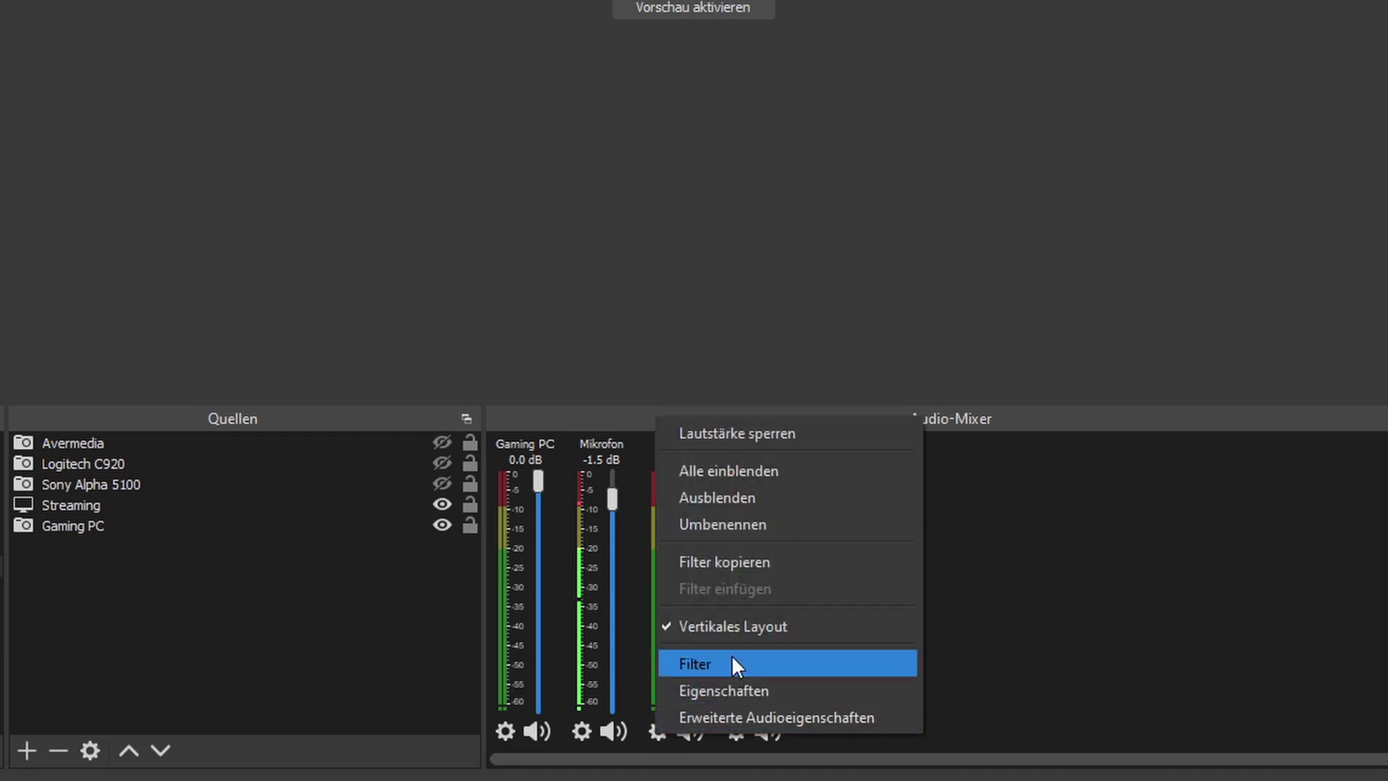
pyautogui.click(742, 720)
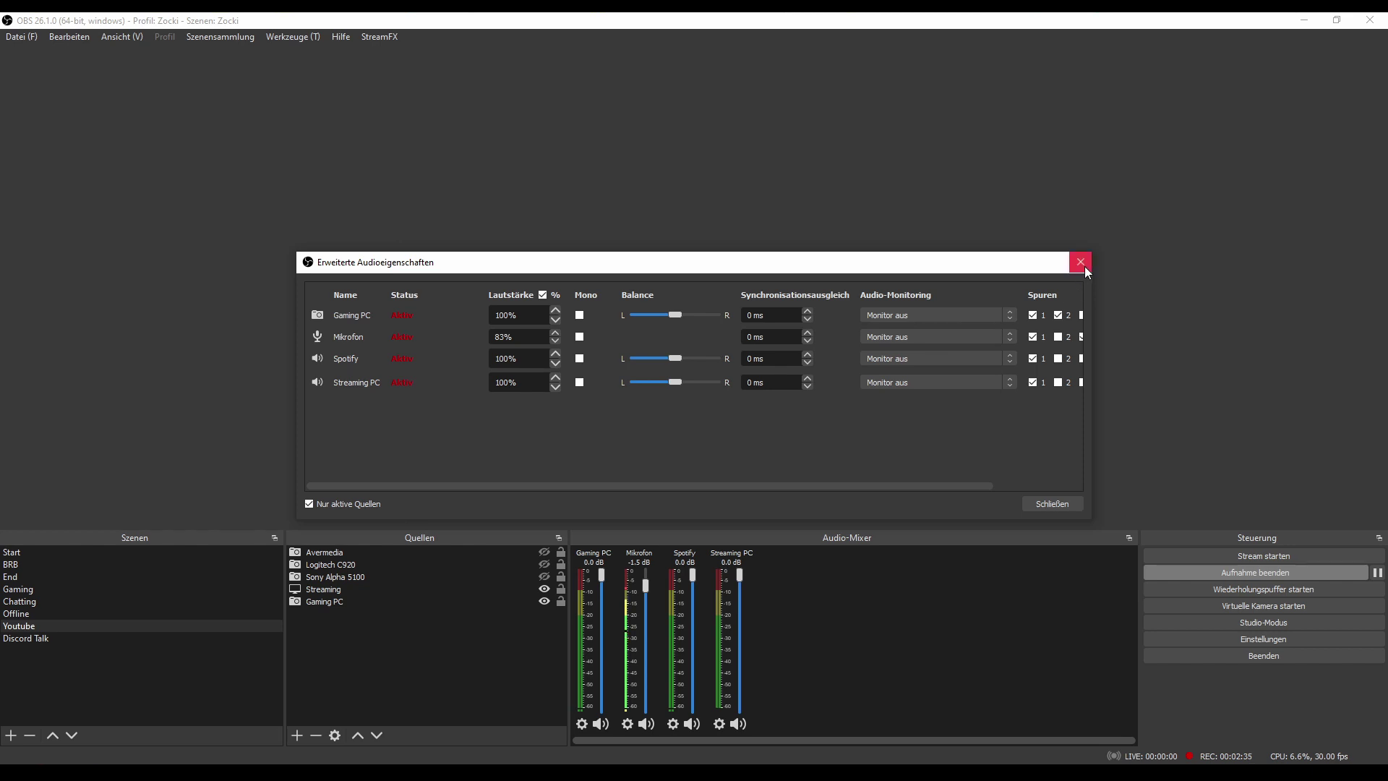
pyautogui.click(1080, 262)
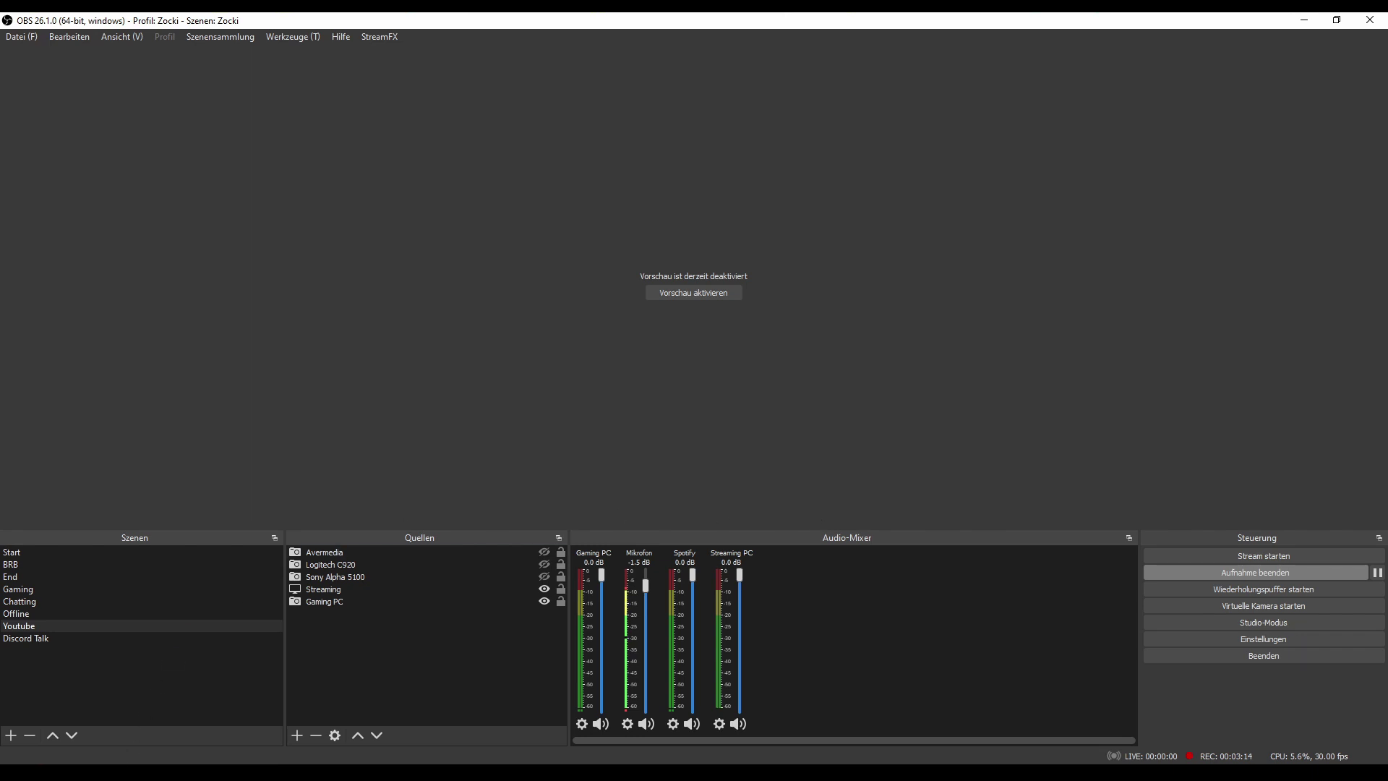
# Switch back to the browser and look through the VB-CABLE virtual audio device page
pyautogui.hotkey('alt', 'Tab')
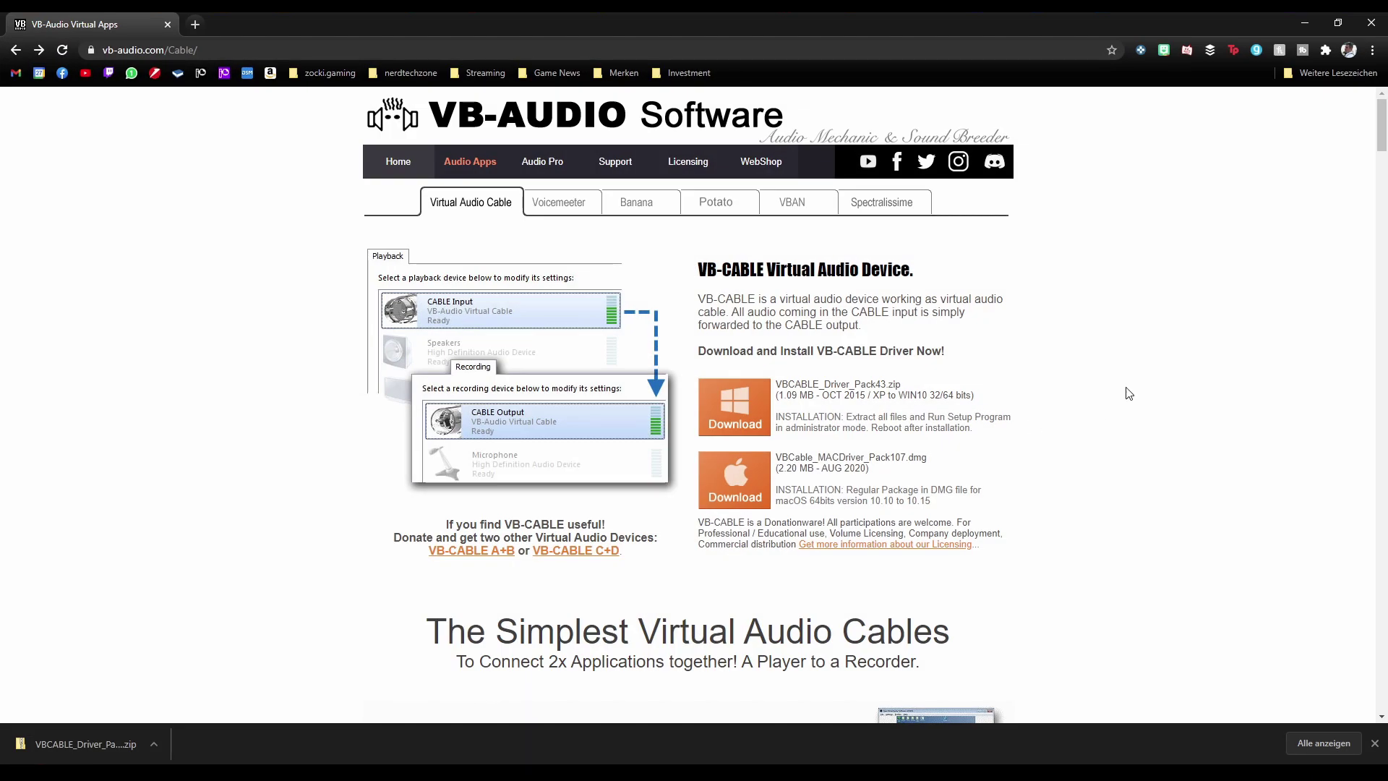
pyautogui.scroll(-15, 1128, 395)
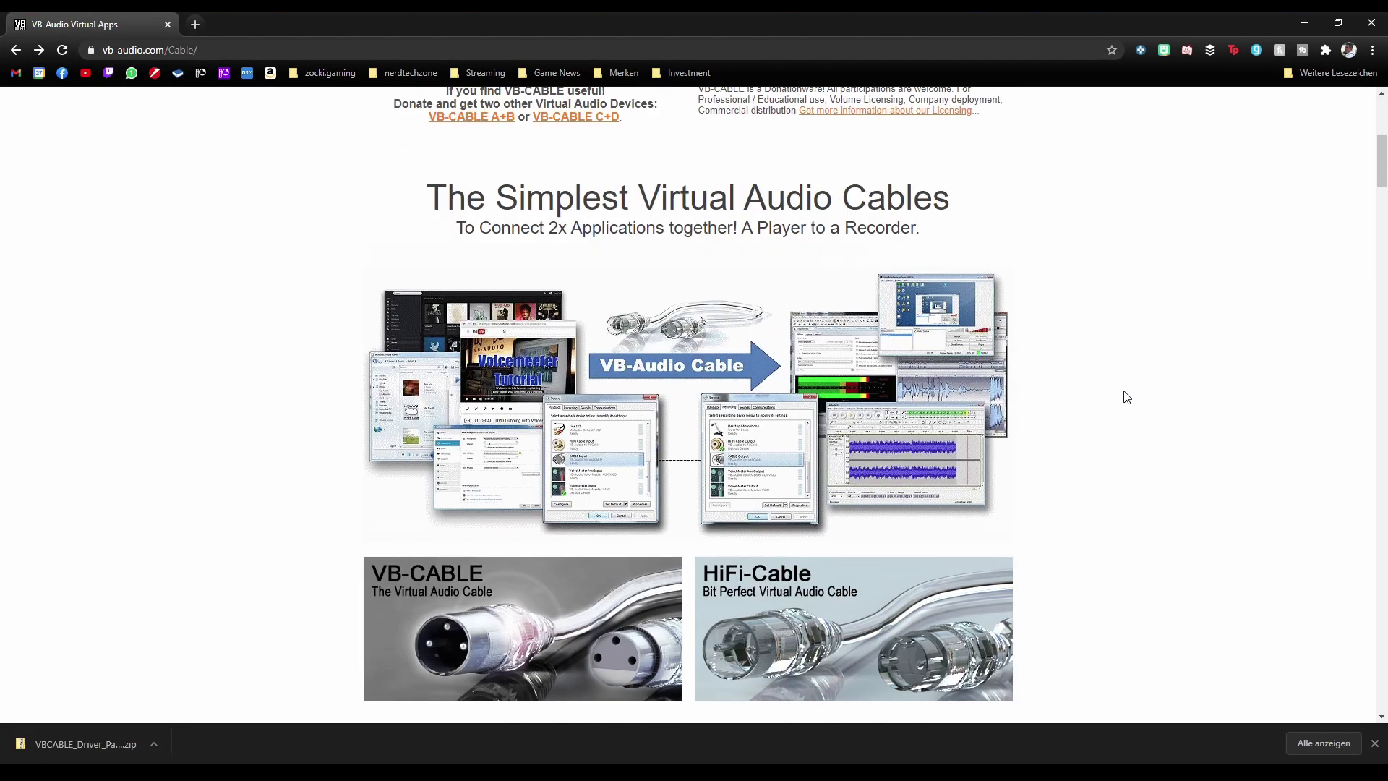
pyautogui.scroll(-5, 1118, 396)
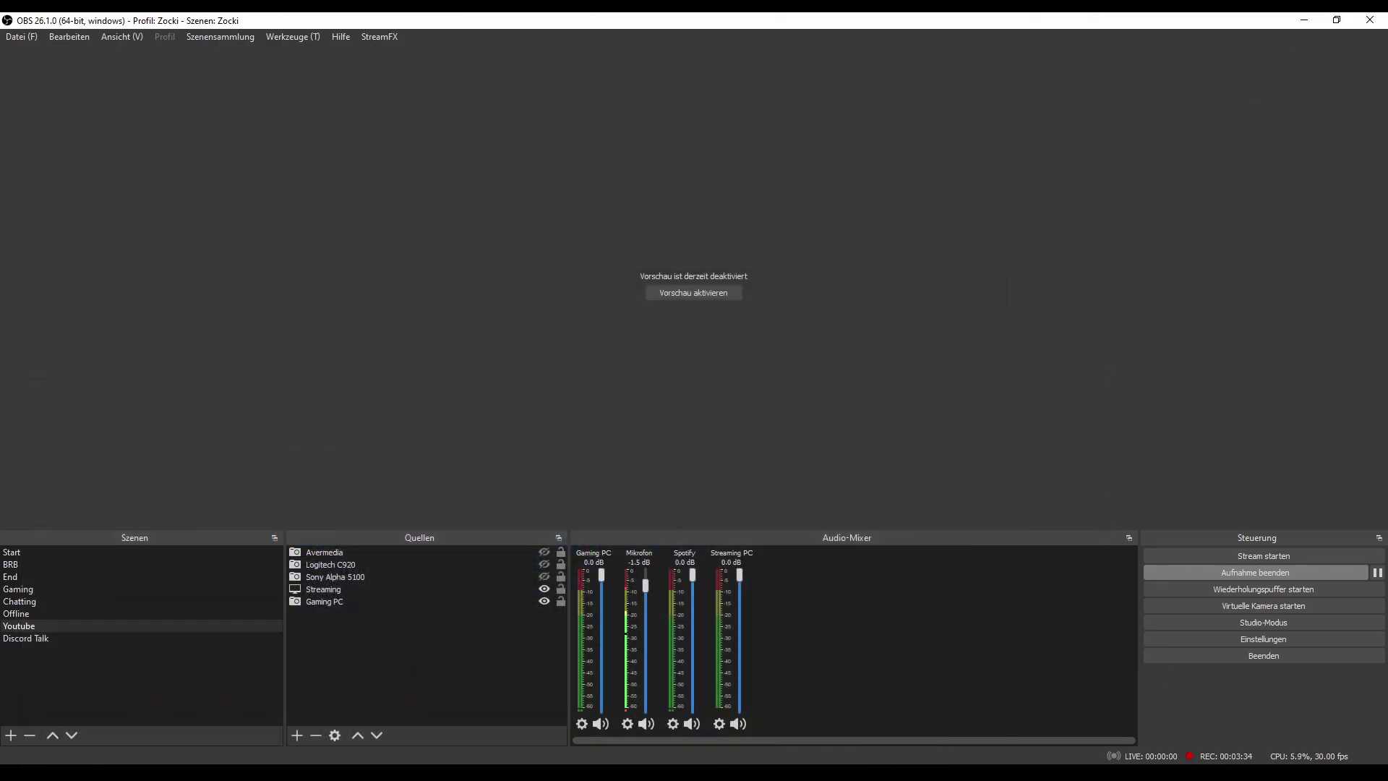
# Open the Windows sound settings to view the selected output and input devices
pyautogui.click(1250, 772)
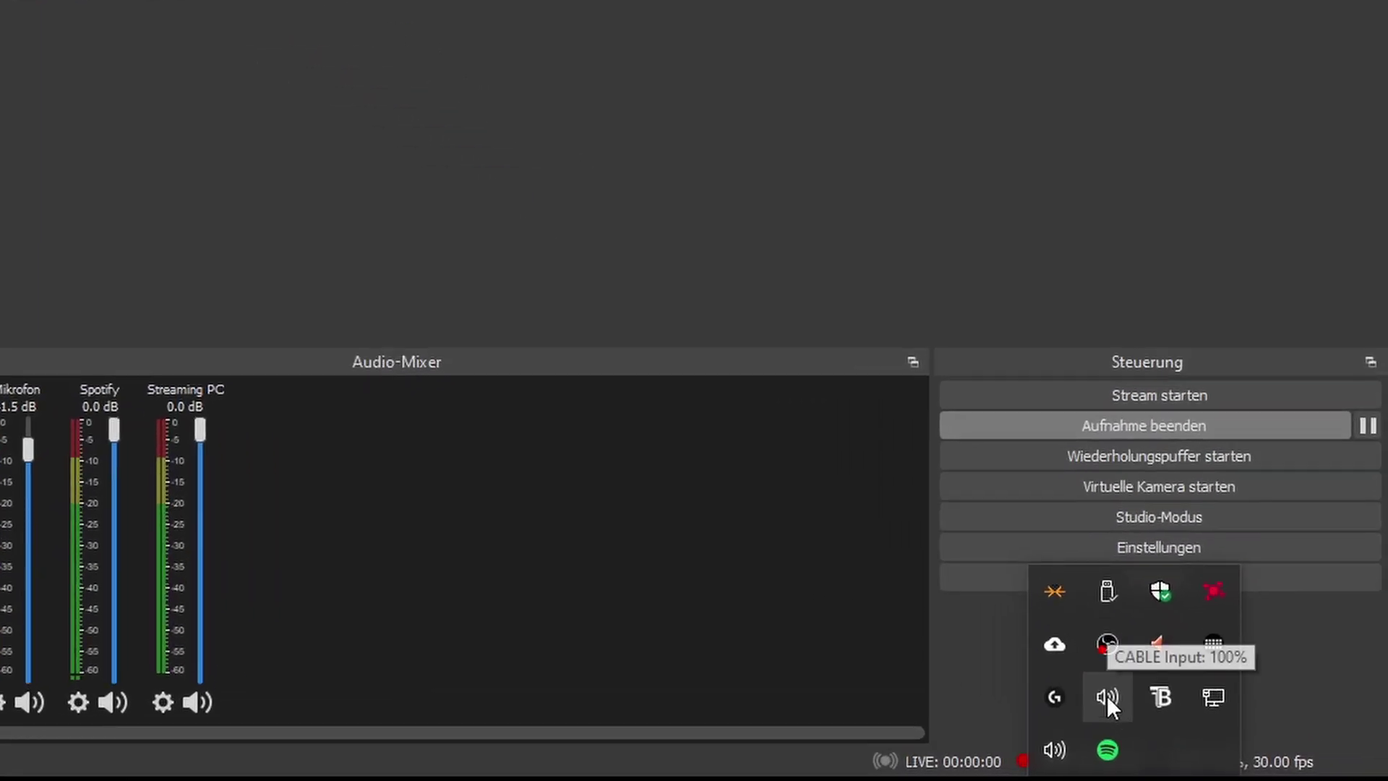
pyautogui.rightClick(1108, 696)
pyautogui.click(1186, 497)
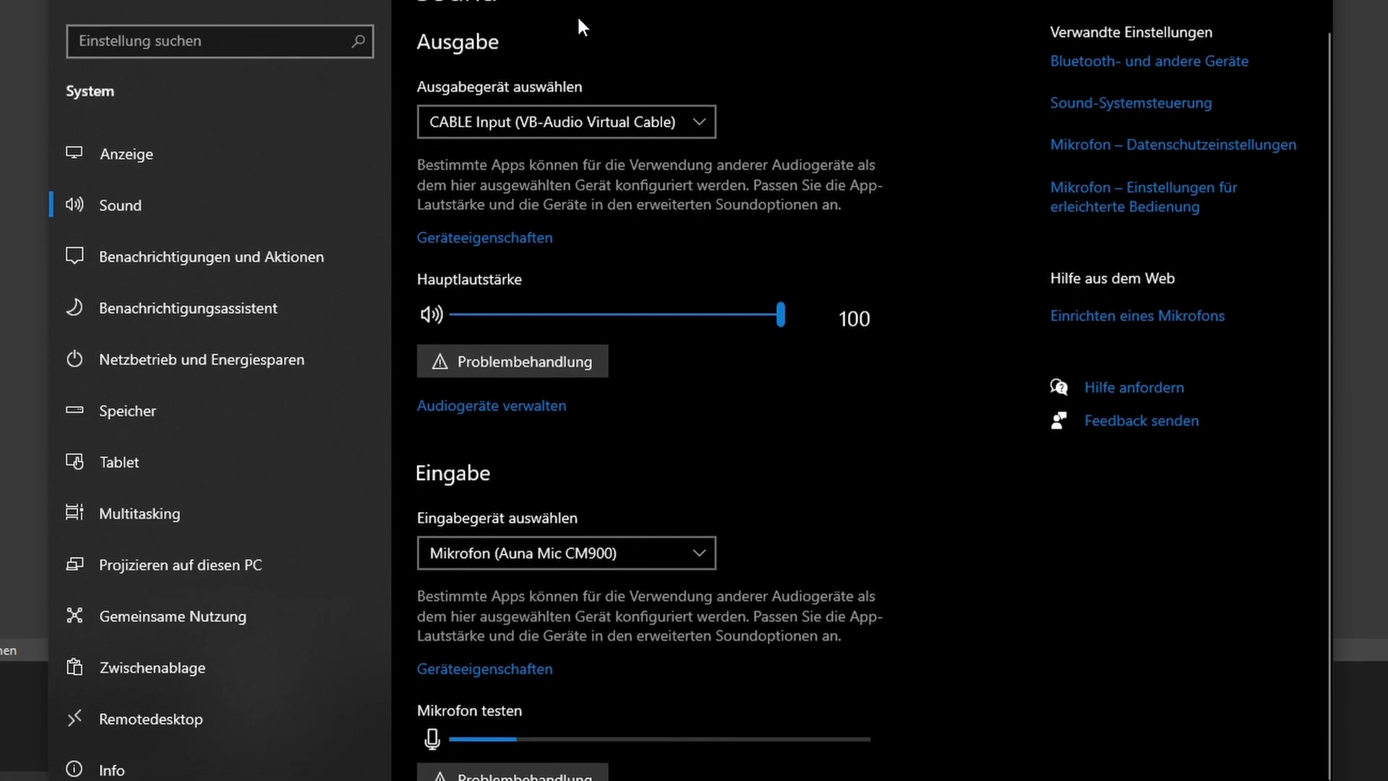
# Review the output device assigned to each app, including Spotify Music, in the app volume and device settings
pyautogui.scroll(-3, 600, 133)
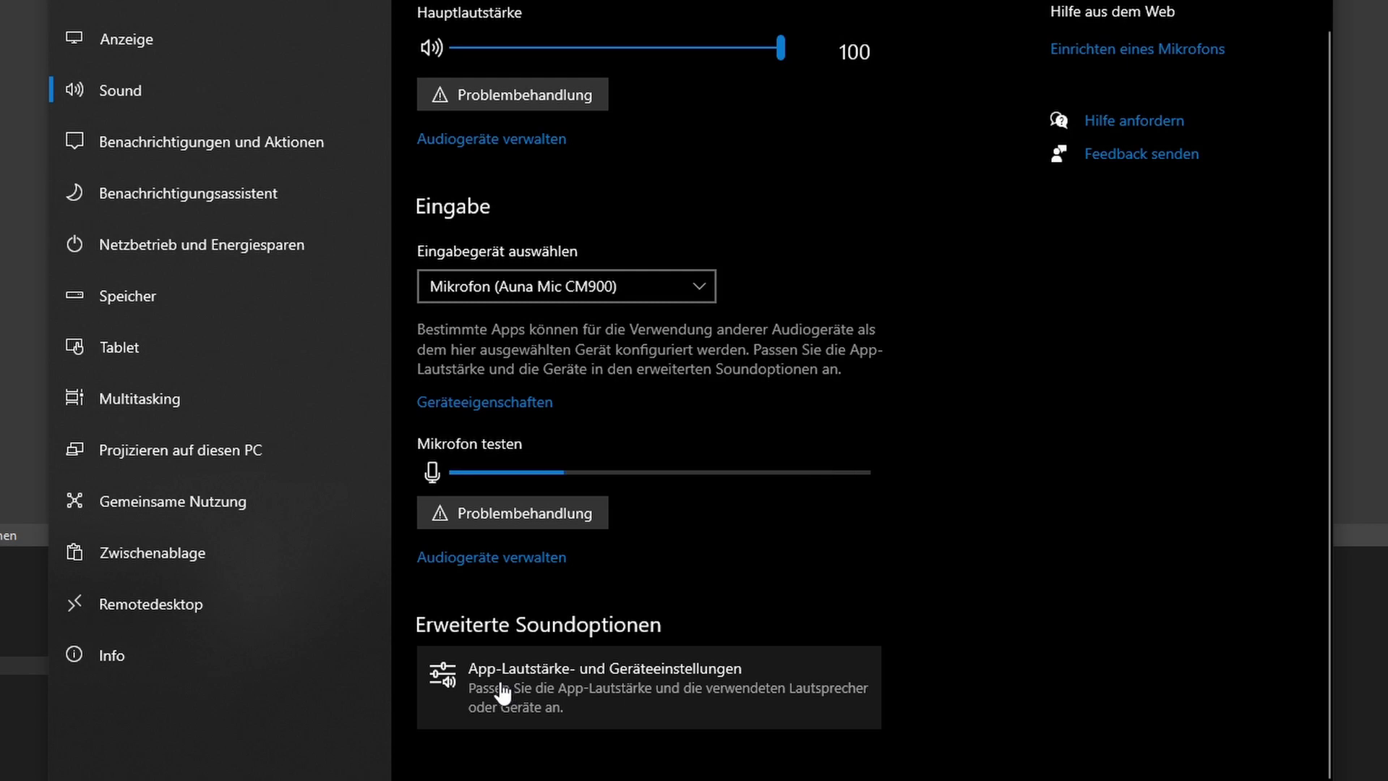
pyautogui.click(535, 693)
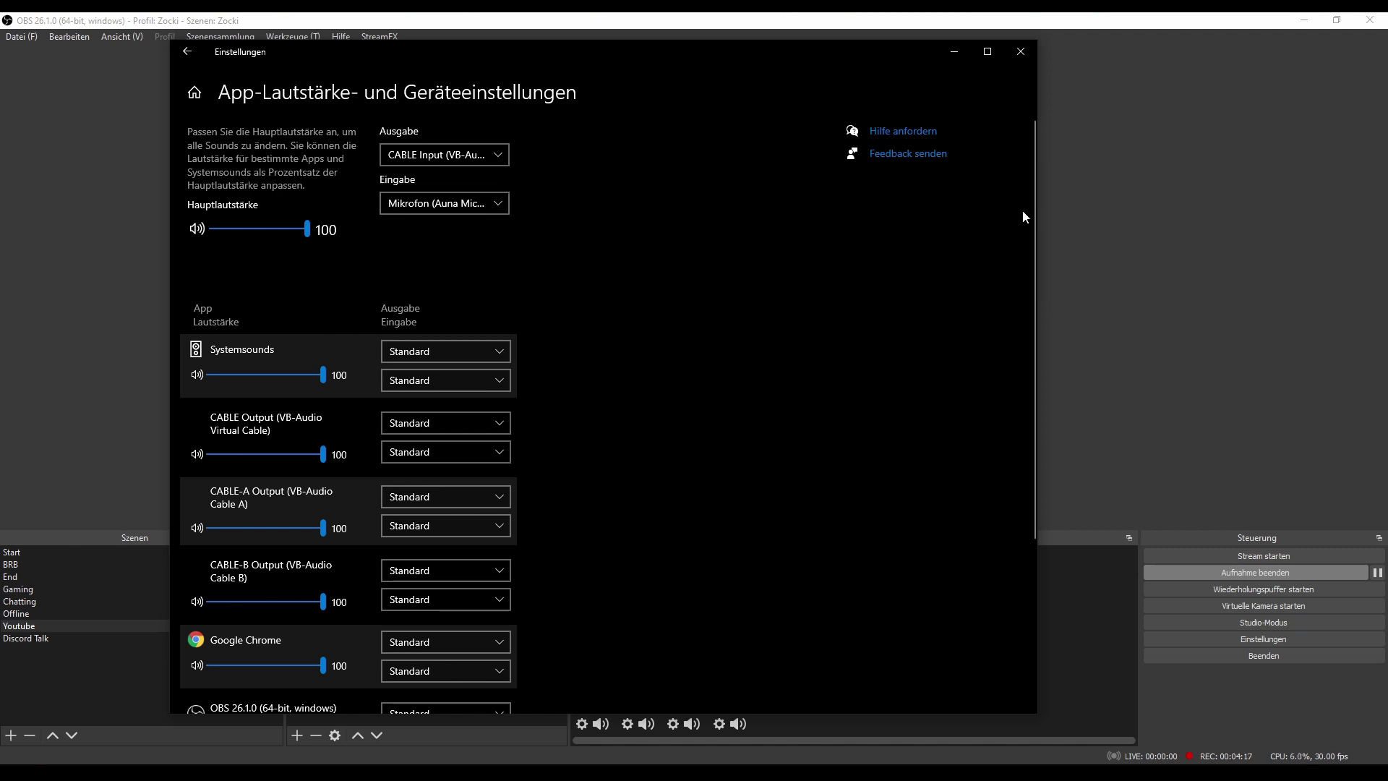
pyautogui.moveTo(1034, 212); pyautogui.dragTo(990, 390)
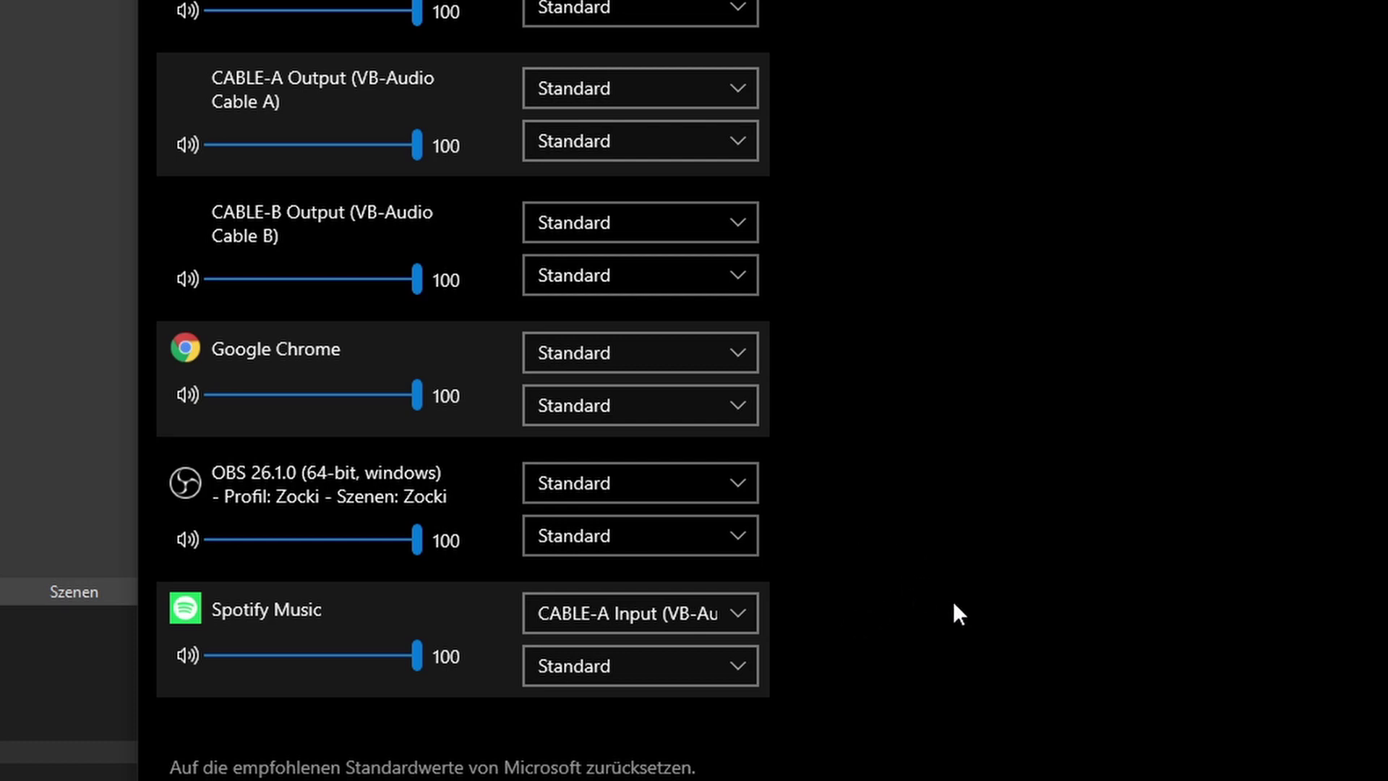
pyautogui.scroll(5, 954, 604)
pyautogui.click(180, 50)
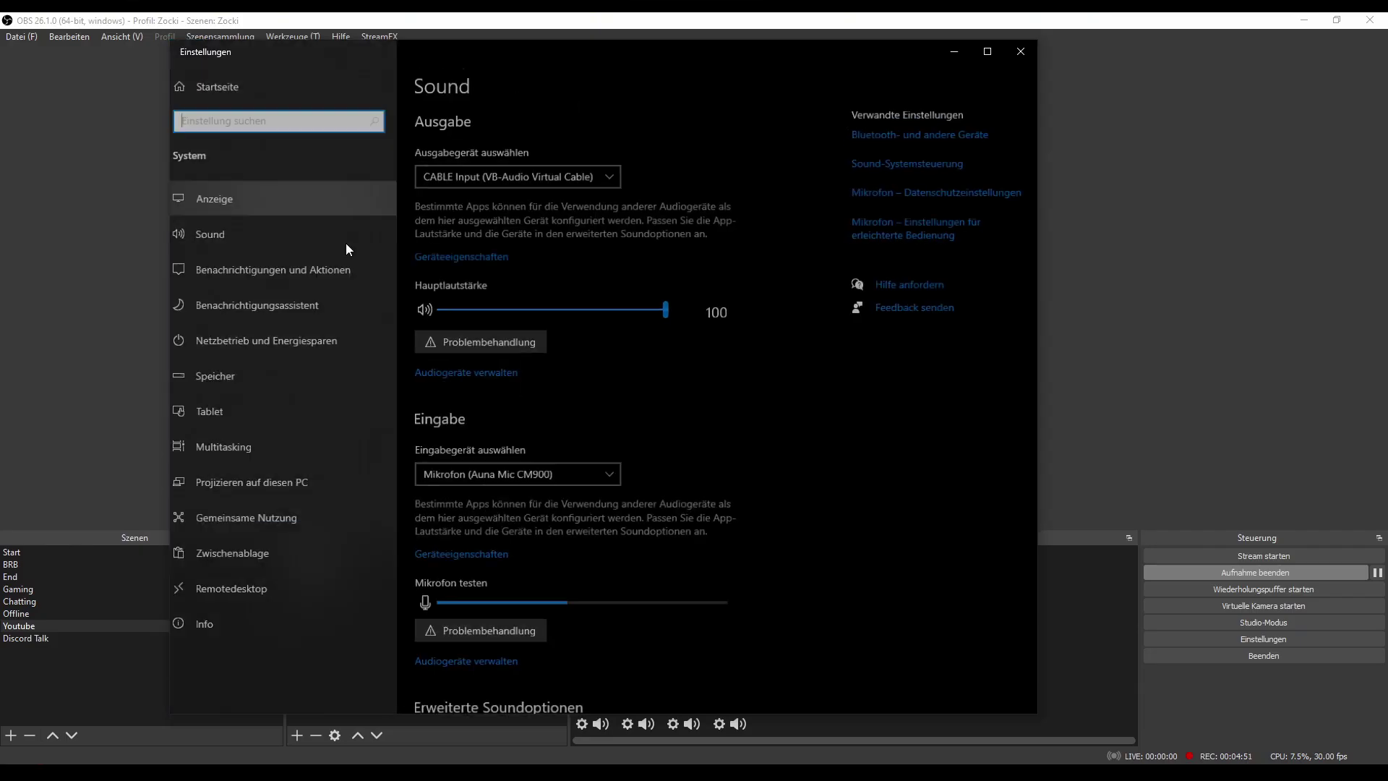
# Open the classic Sound control panel and look through the virtual cables among the playback and recording devices
pyautogui.click(880, 169)
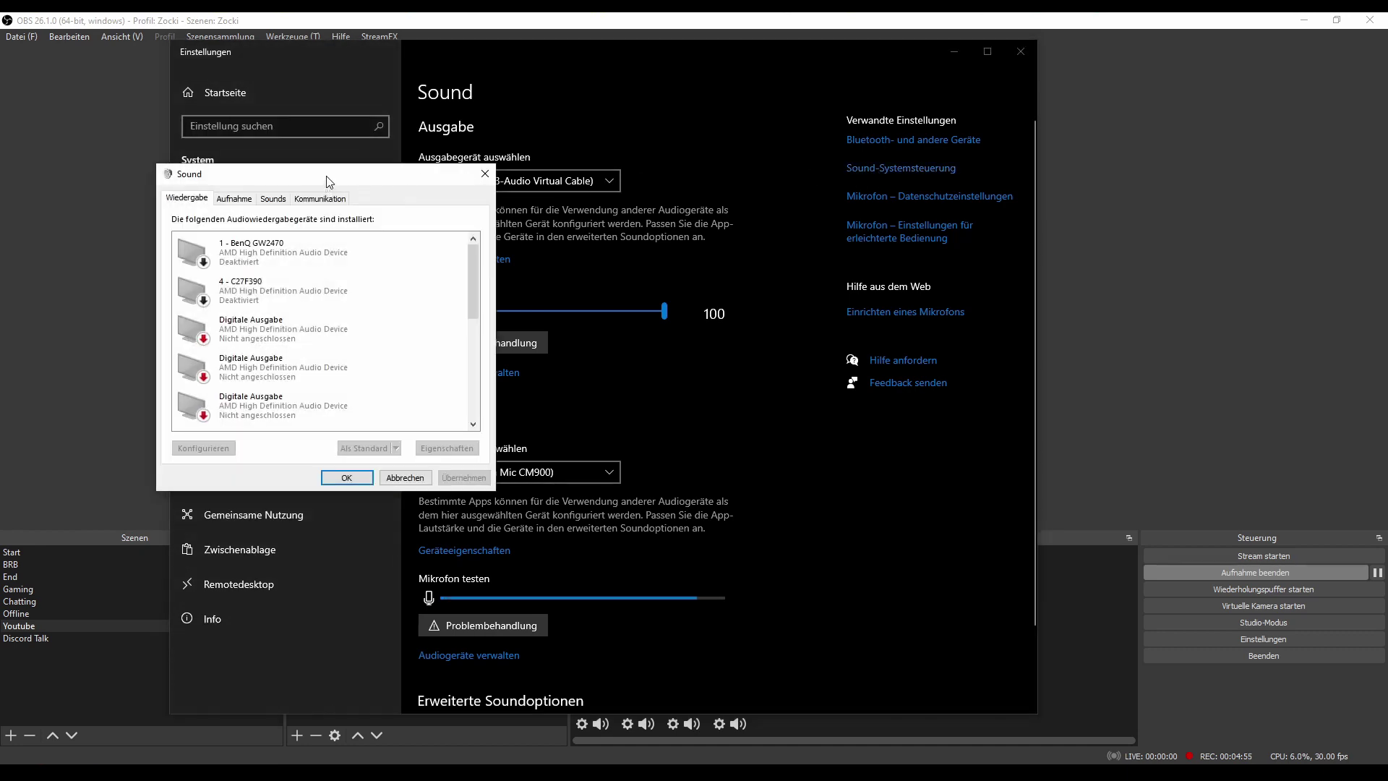
pyautogui.moveTo(327, 174); pyautogui.dragTo(389, 167)
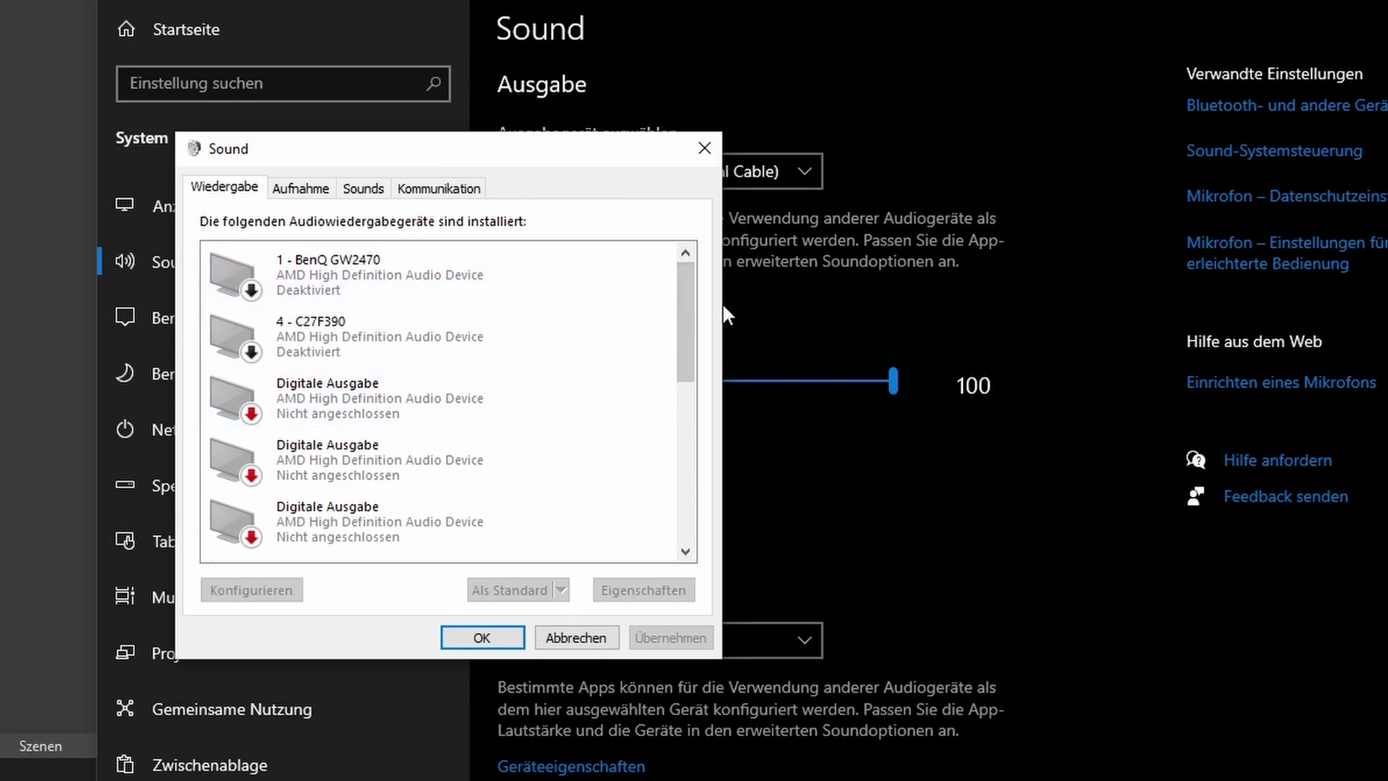
pyautogui.moveTo(534, 268); pyautogui.dragTo(534, 282)
pyautogui.moveTo(686, 334); pyautogui.dragTo(651, 484)
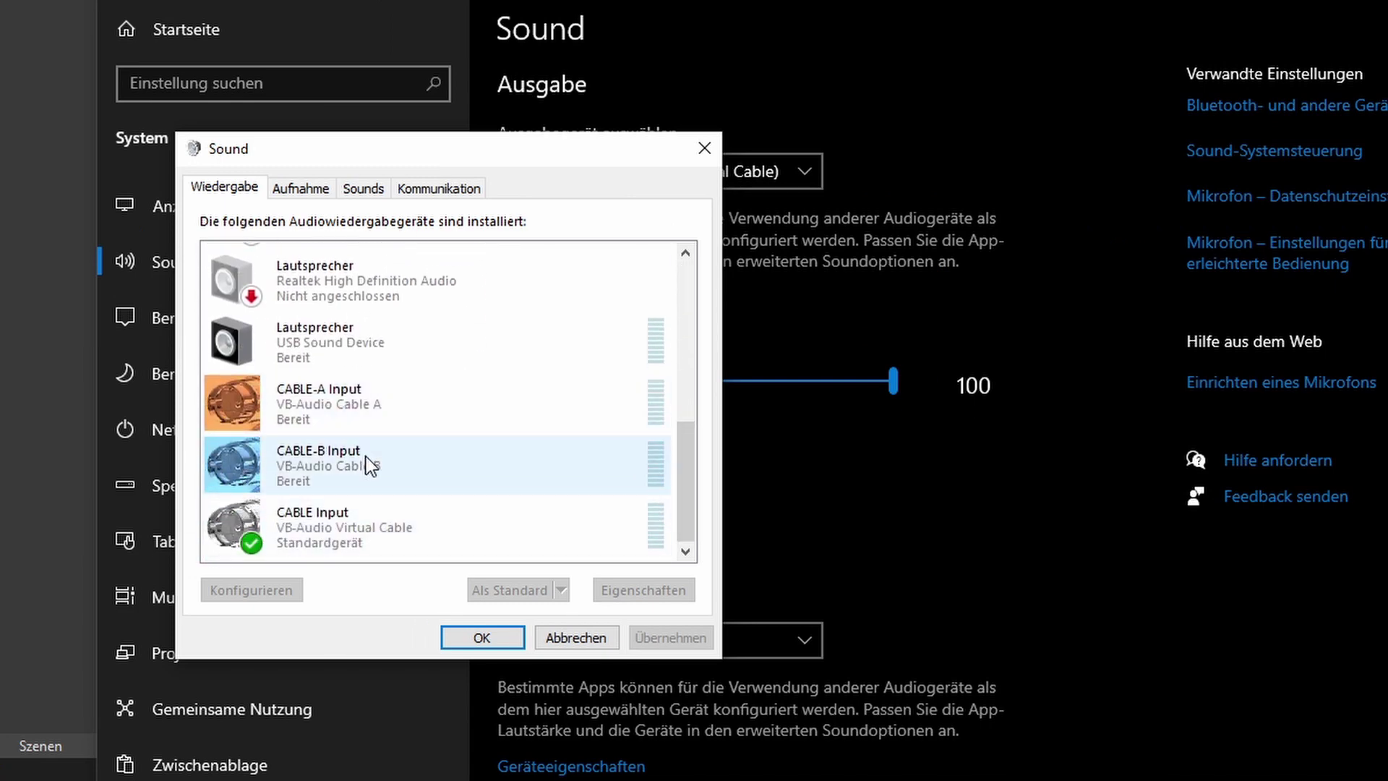
pyautogui.click(311, 193)
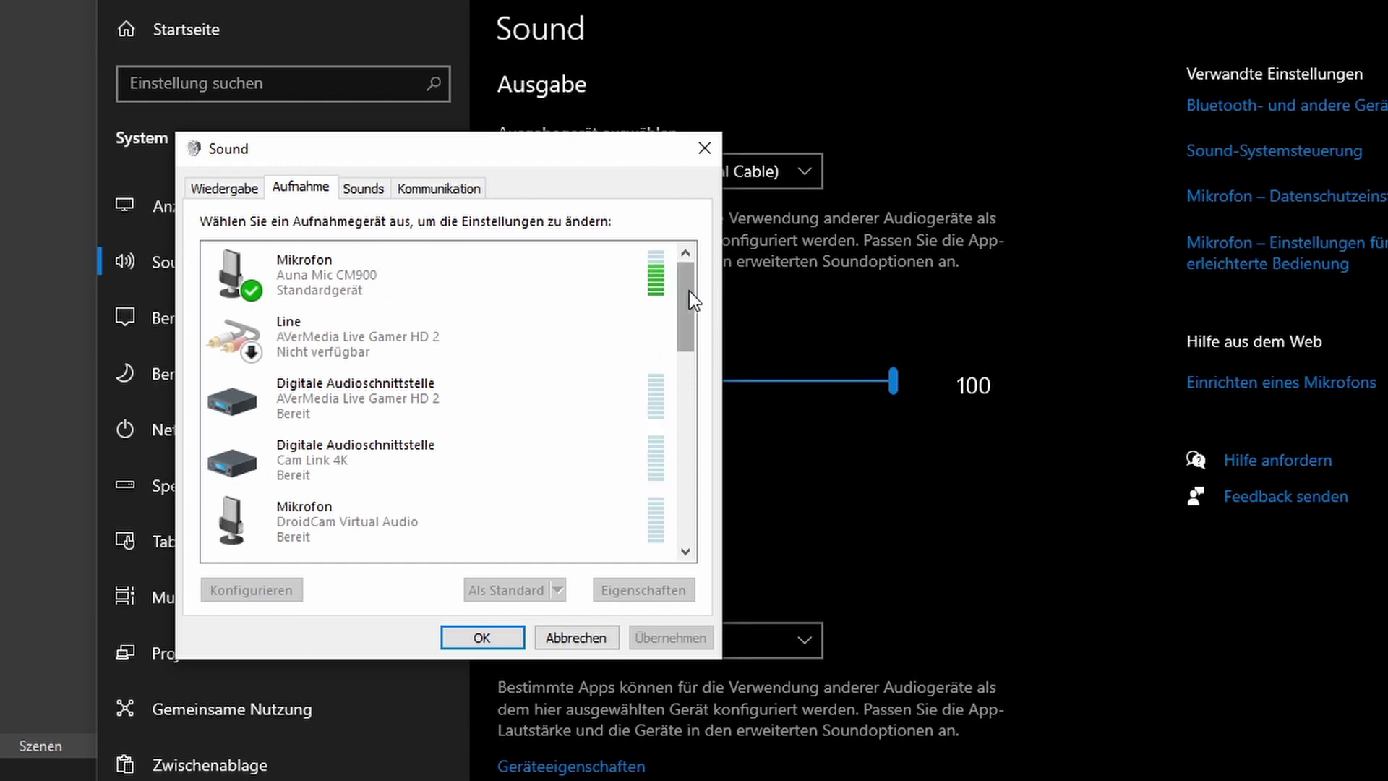
pyautogui.moveTo(688, 291); pyautogui.dragTo(646, 506)
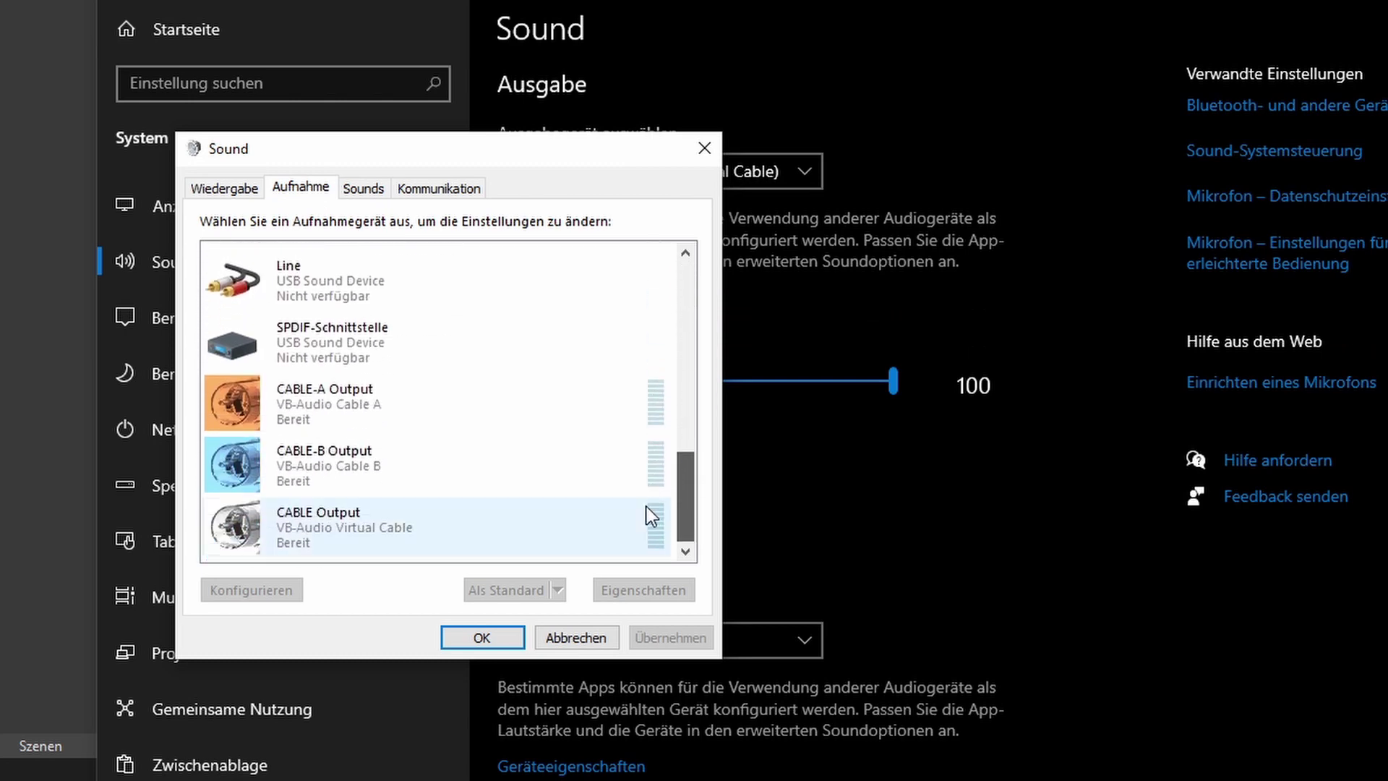
# Check the listening settings and playback device in the properties of the CABLE Output recording device
pyautogui.rightClick(327, 536)
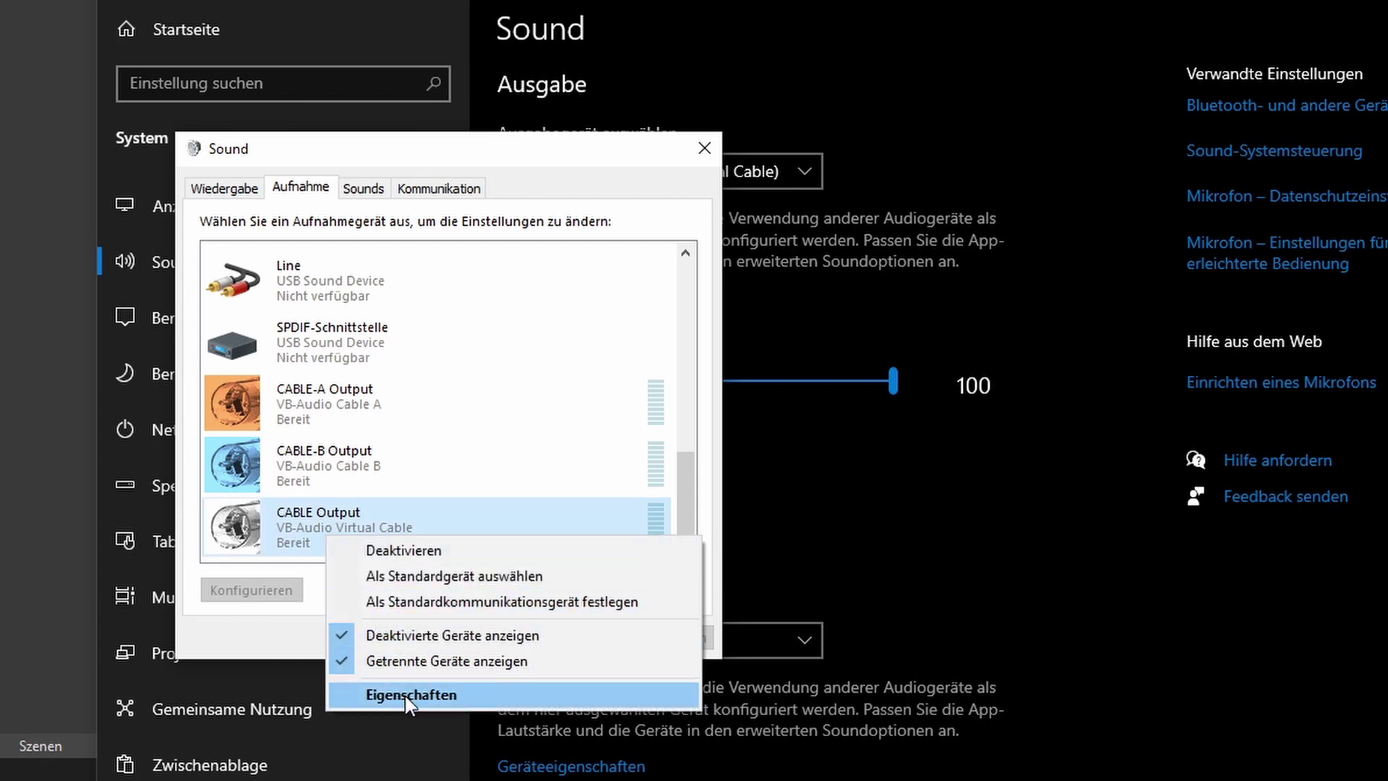
pyautogui.click(408, 696)
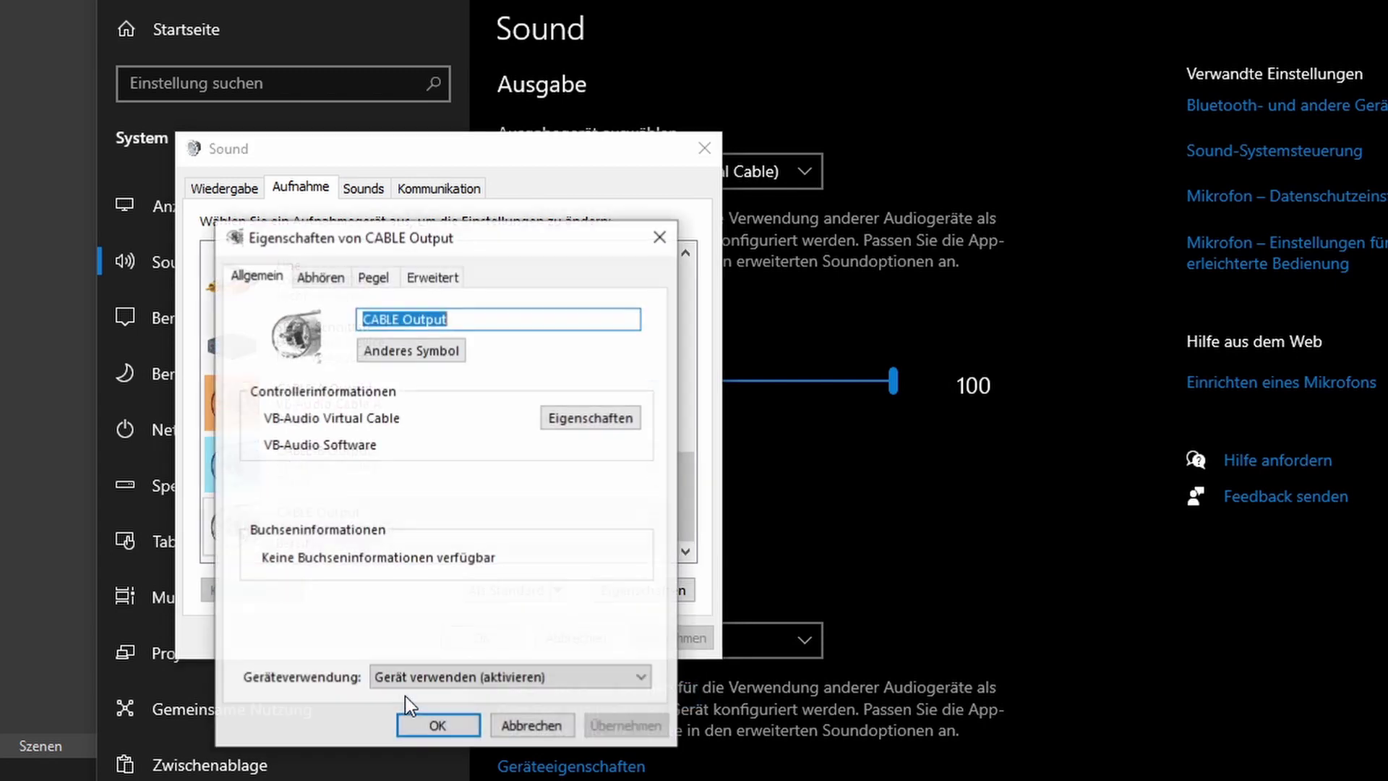
pyautogui.click(327, 285)
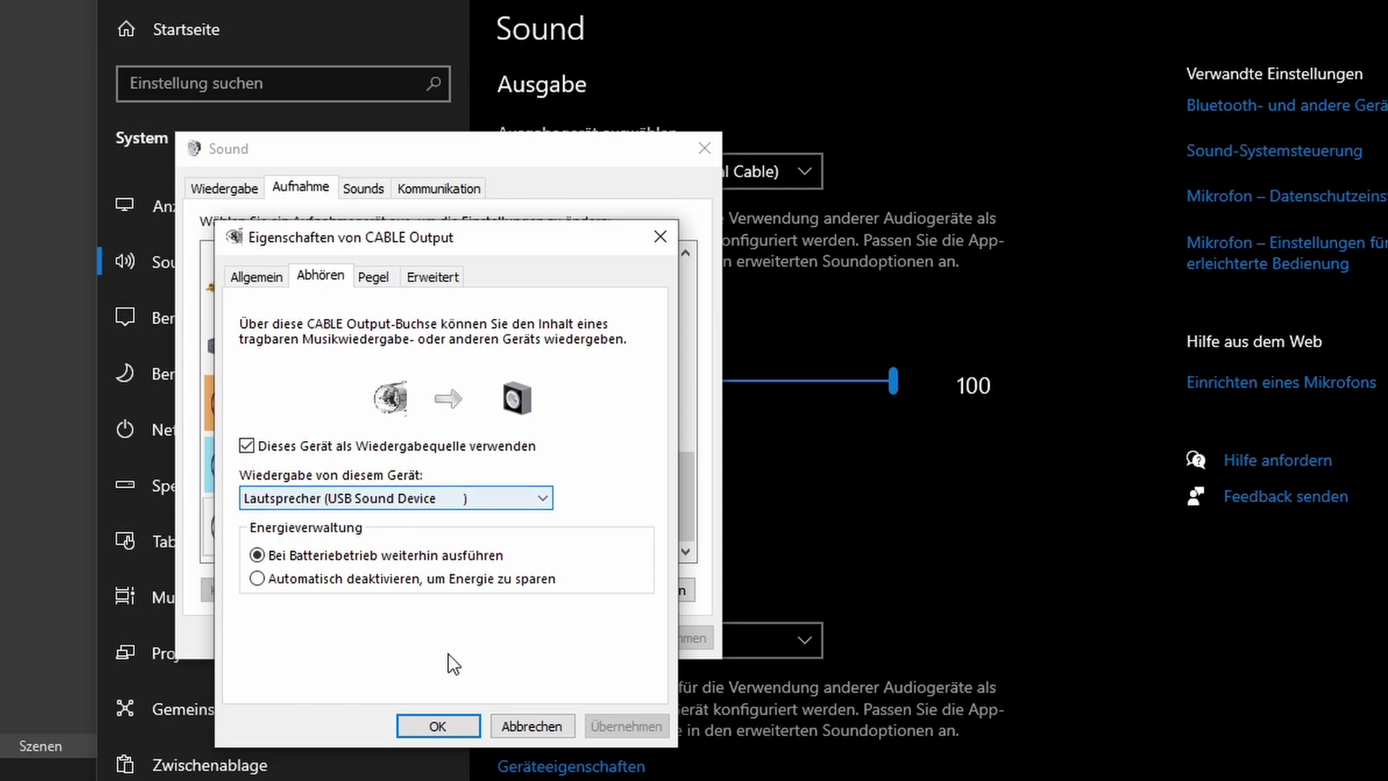
pyautogui.click(458, 727)
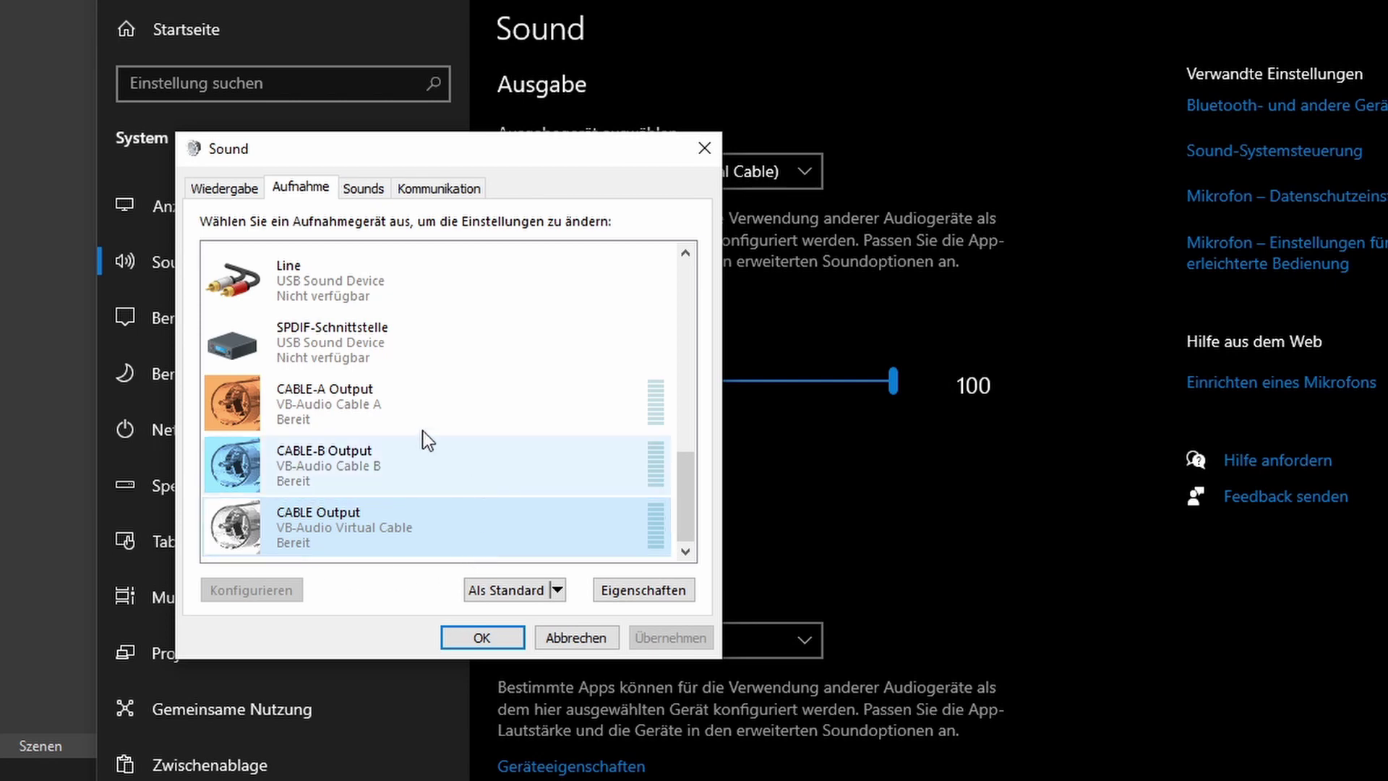
# Check the listening settings and playback device in the properties of the CABLE-A Output recording device
pyautogui.click(350, 402)
pyautogui.rightClick(346, 403)
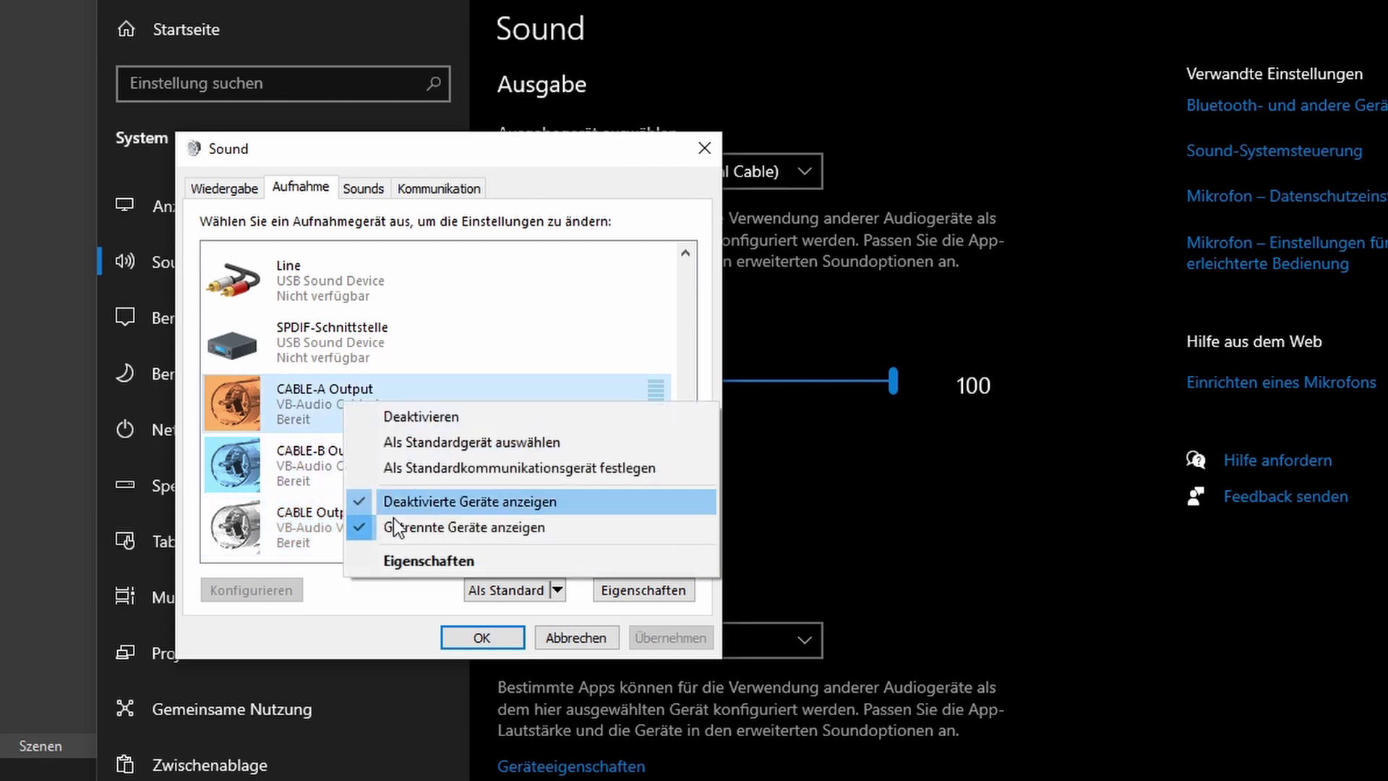
pyautogui.click(413, 560)
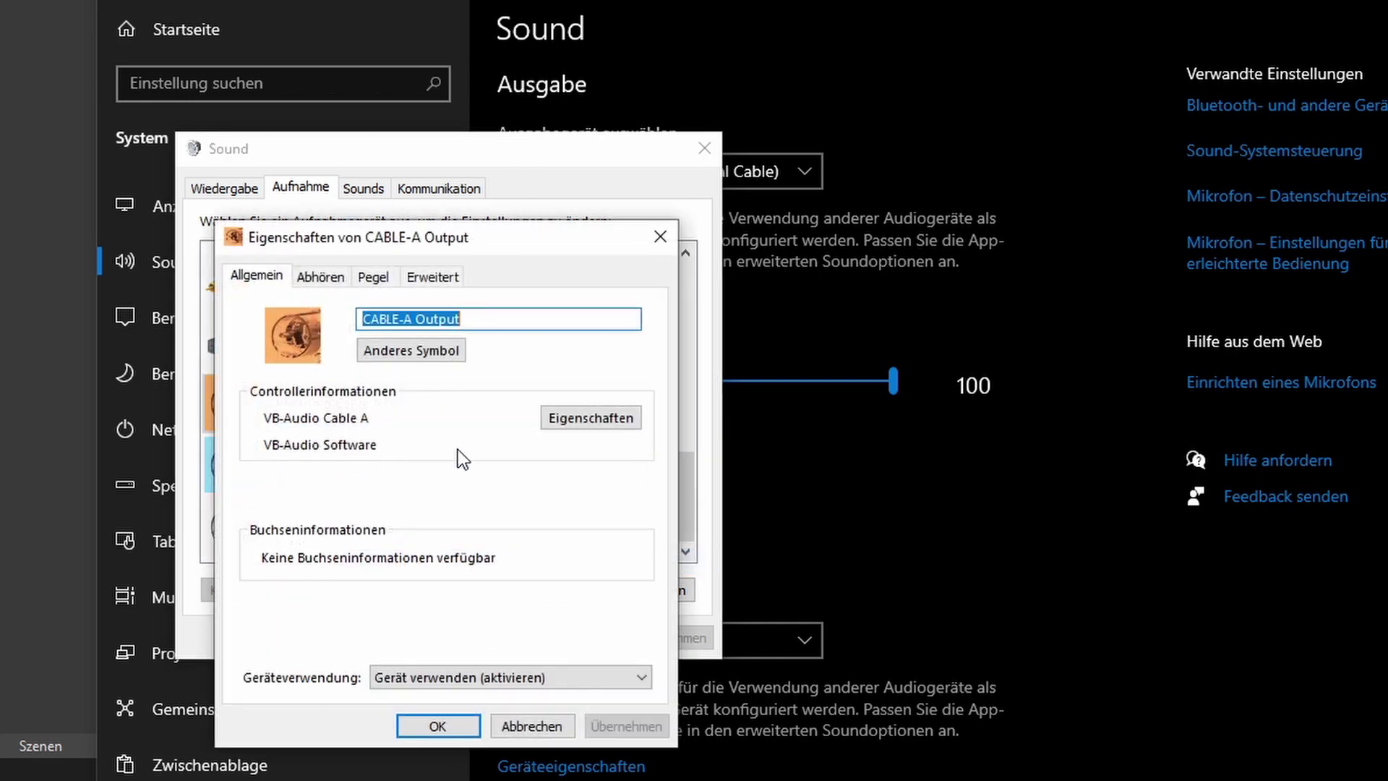
pyautogui.click(344, 280)
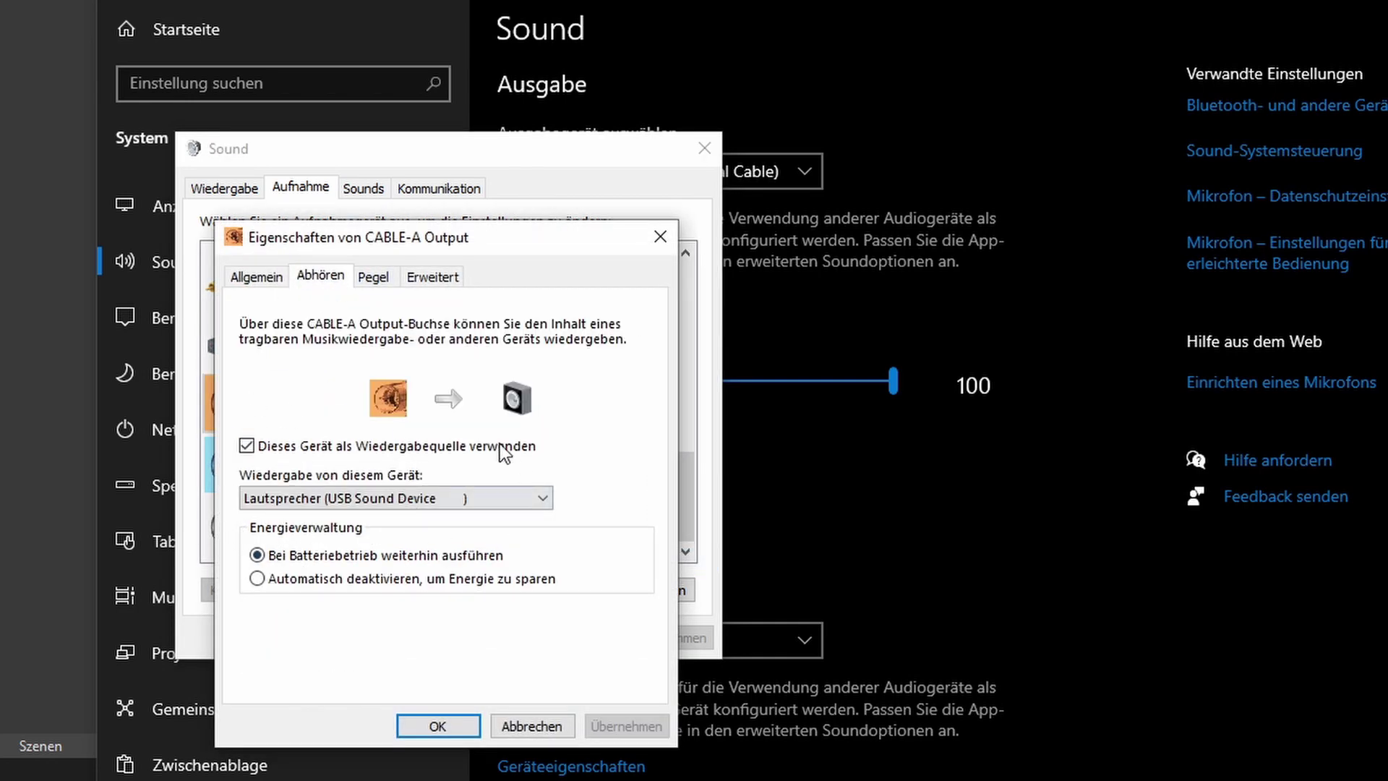
pyautogui.click(660, 237)
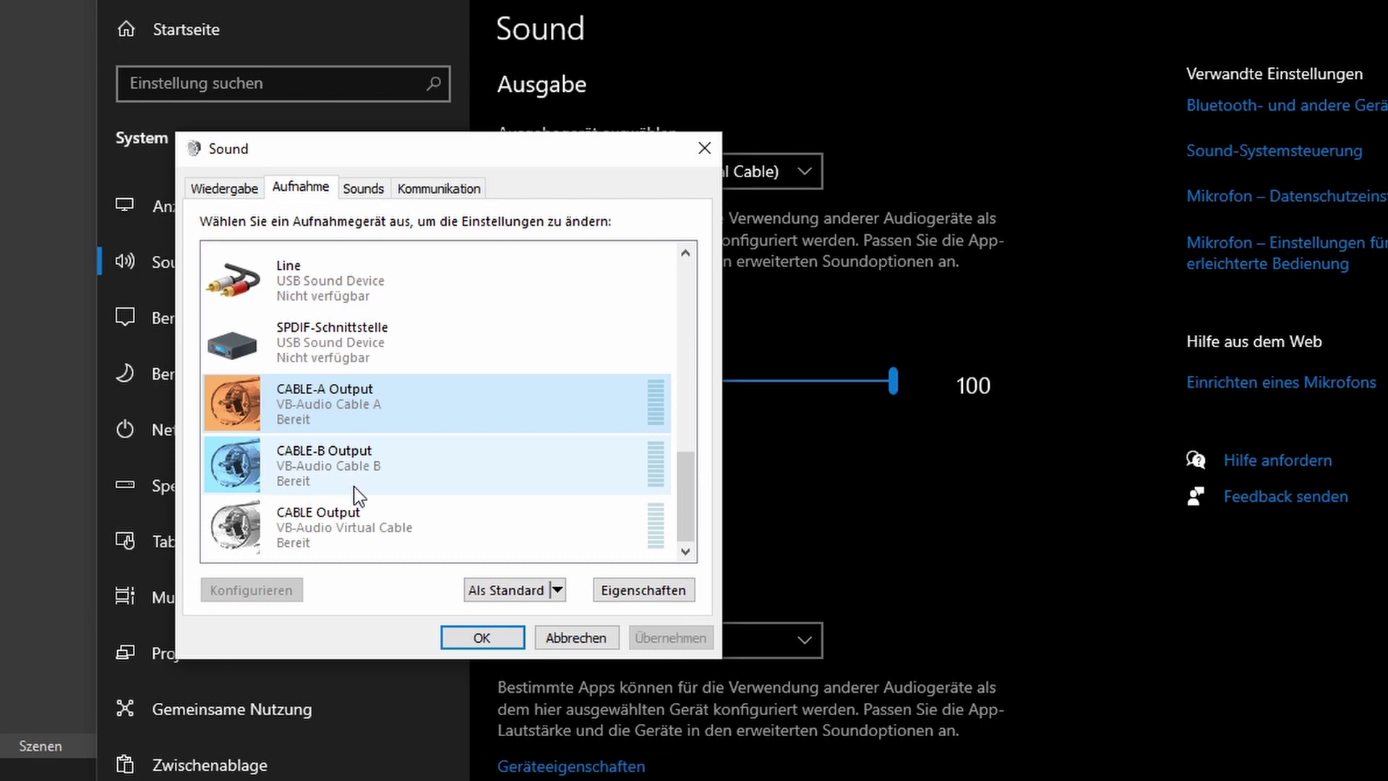
# Check the listening settings of the CABLE-B Output recording device and leave the Windows sound settings
pyautogui.click(355, 486)
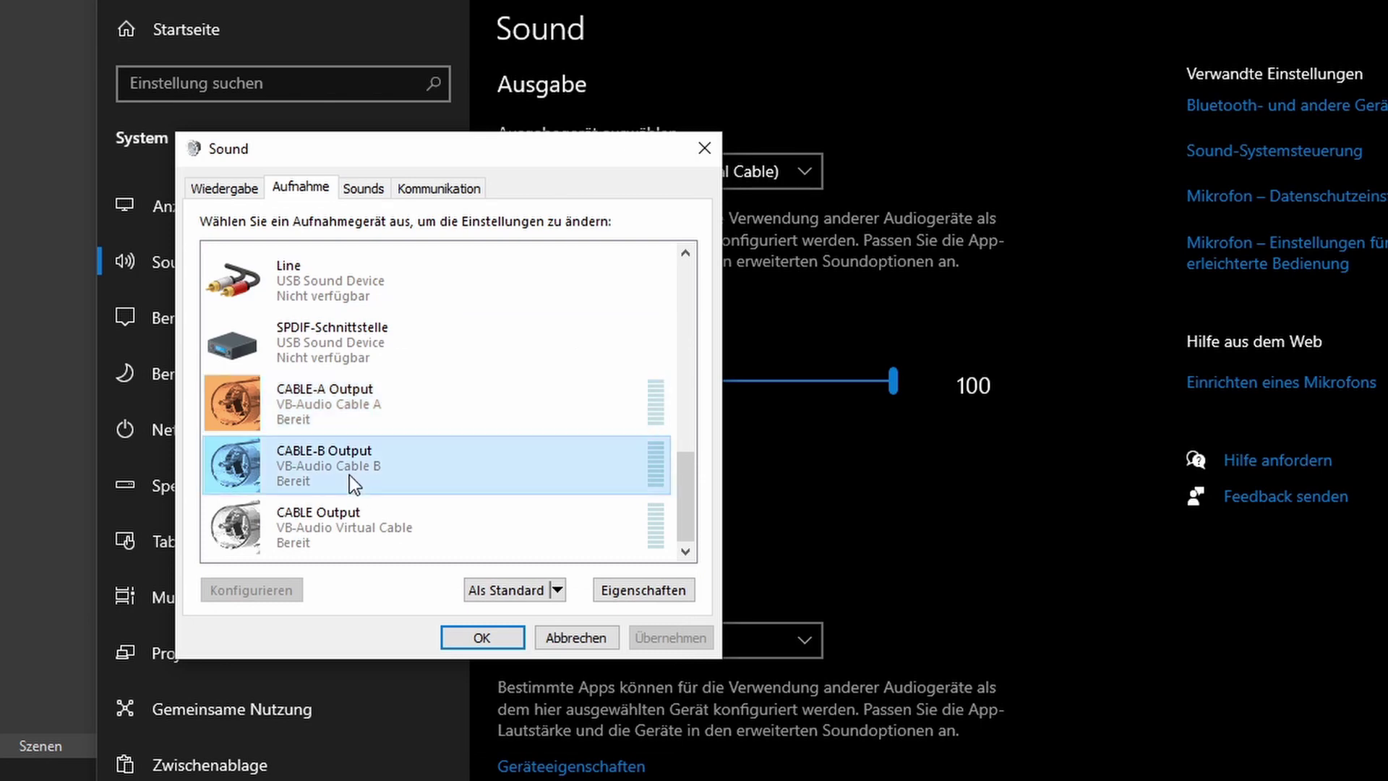
pyautogui.rightClick(346, 476)
pyautogui.click(406, 635)
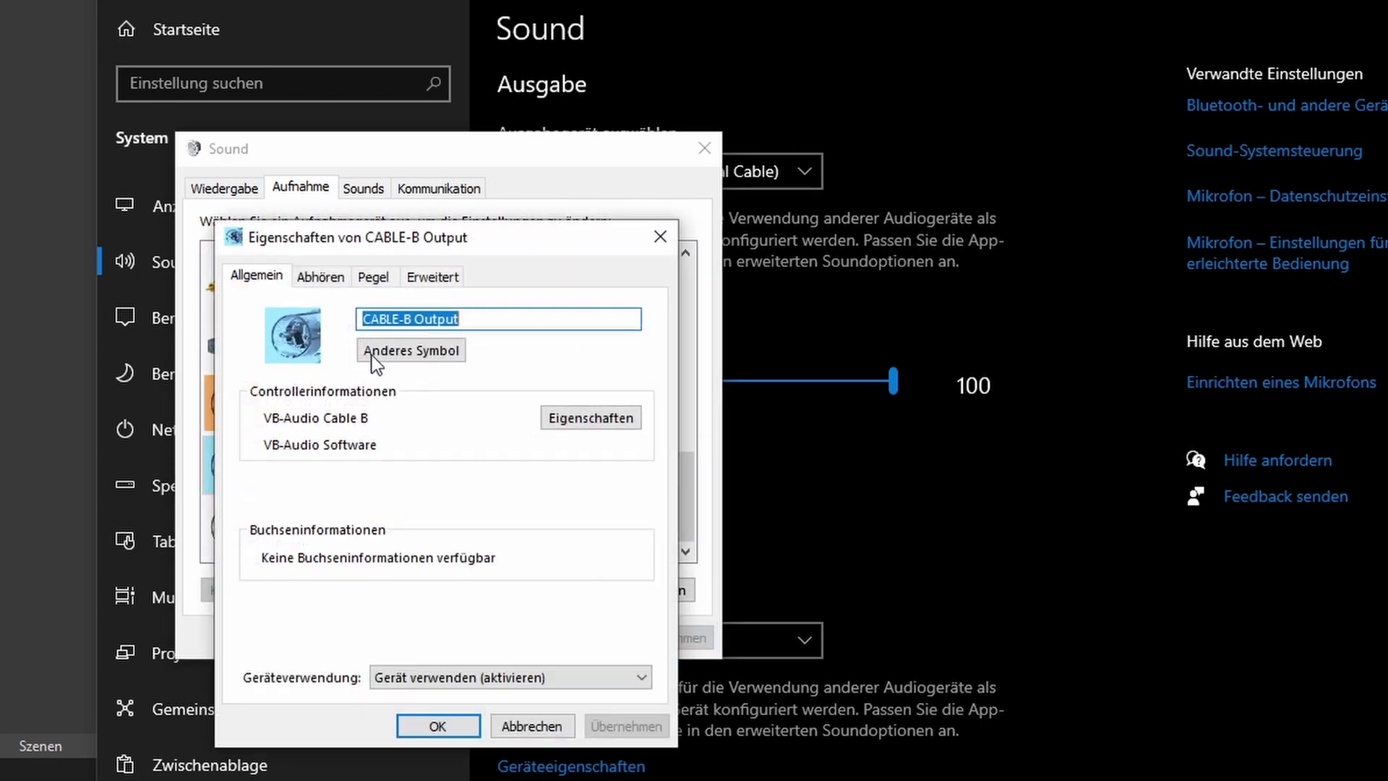
pyautogui.click(329, 277)
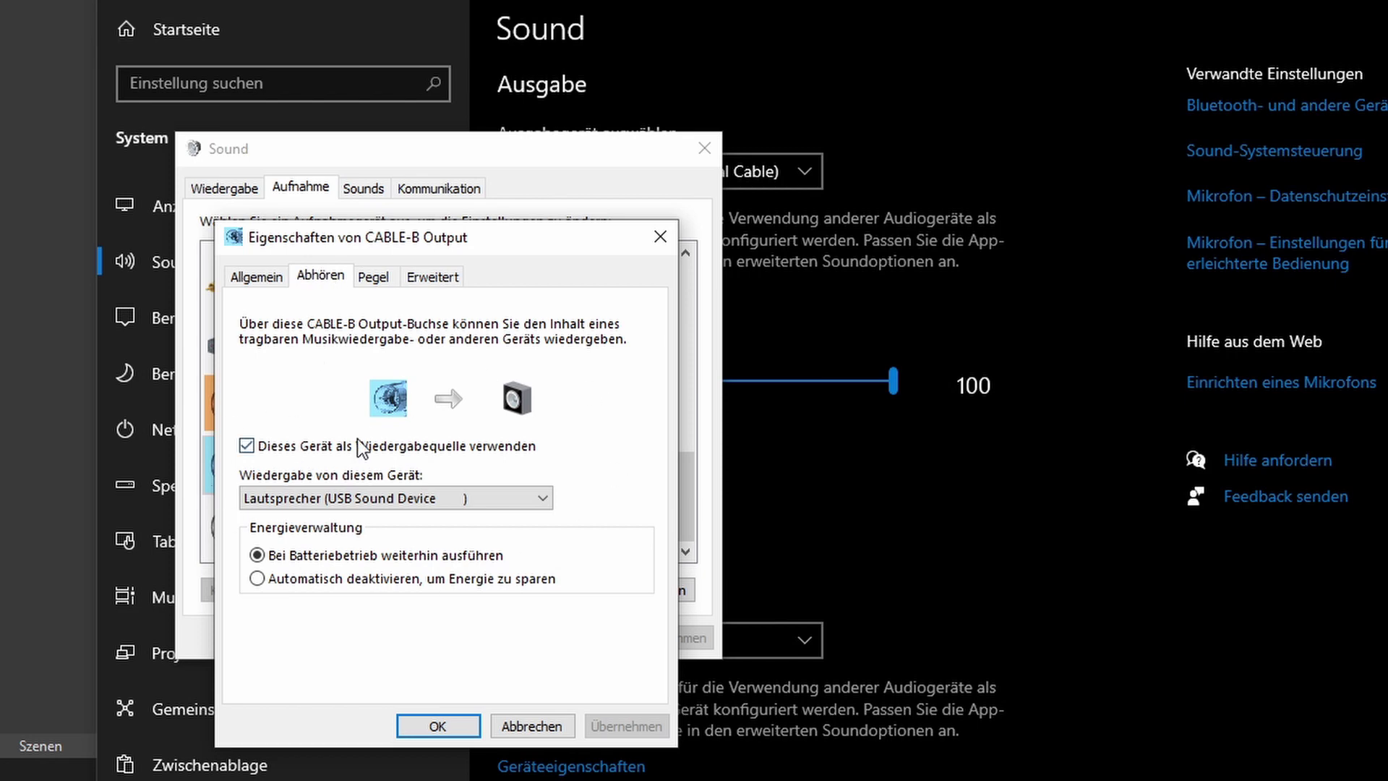
pyautogui.click(469, 721)
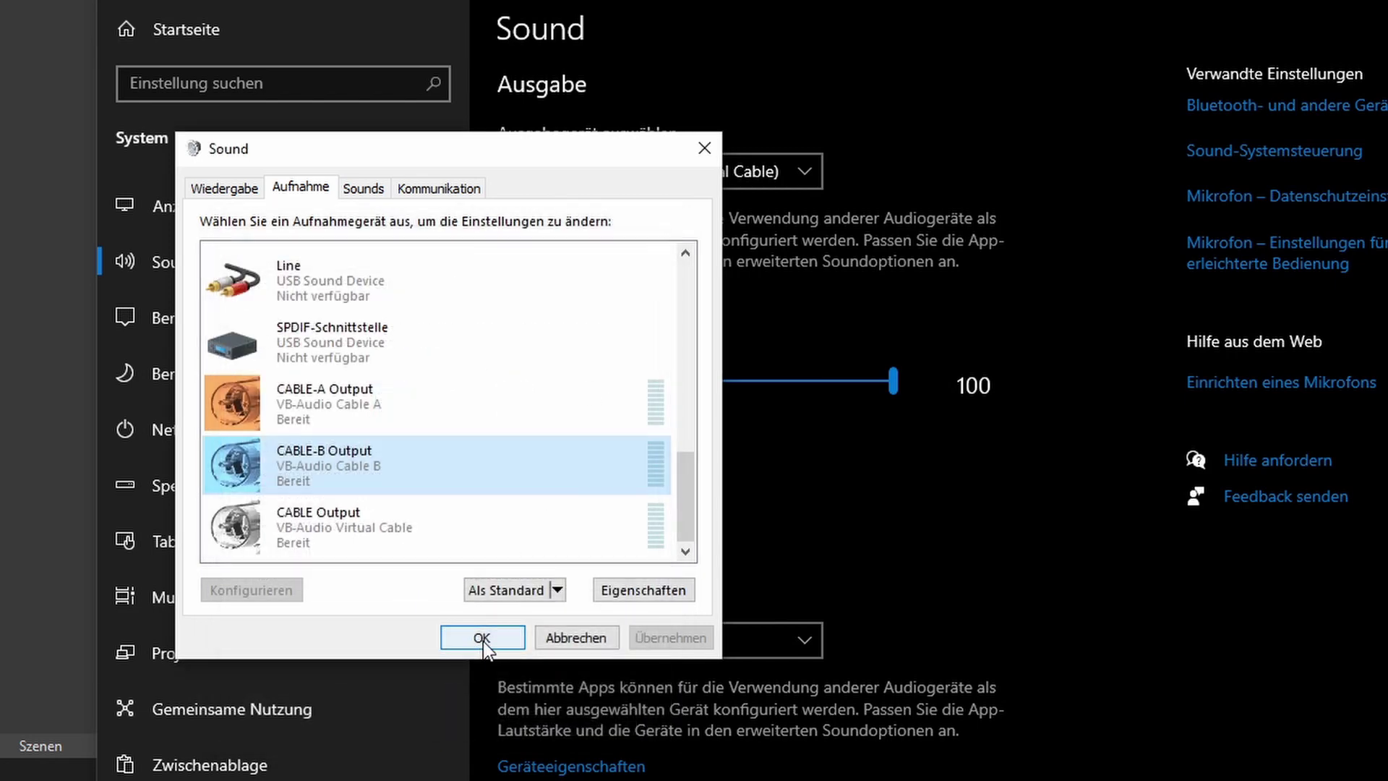
pyautogui.click(482, 638)
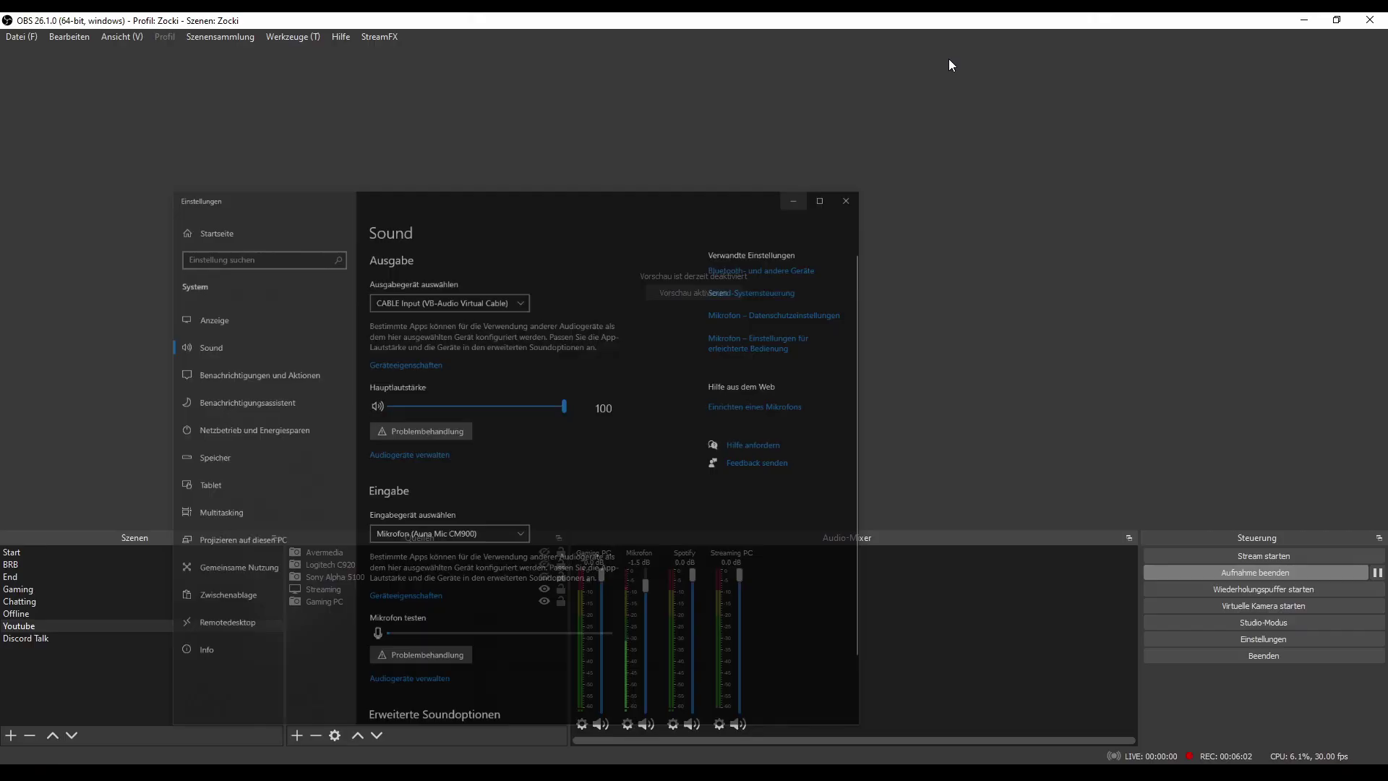
pyautogui.click(1088, 252)
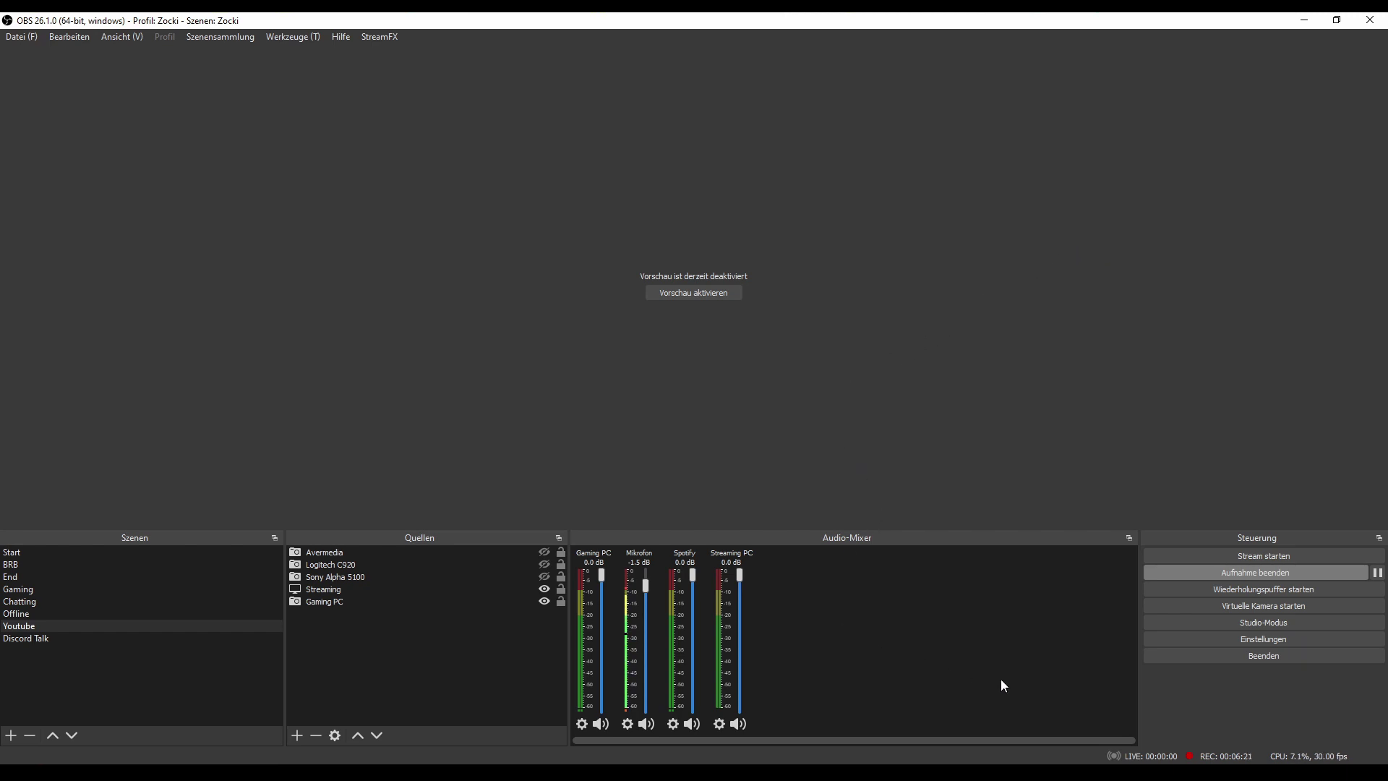
# Check in the OBS audio settings which virtual cables and microphone are assigned as global audio devices
pyautogui.click(1216, 640)
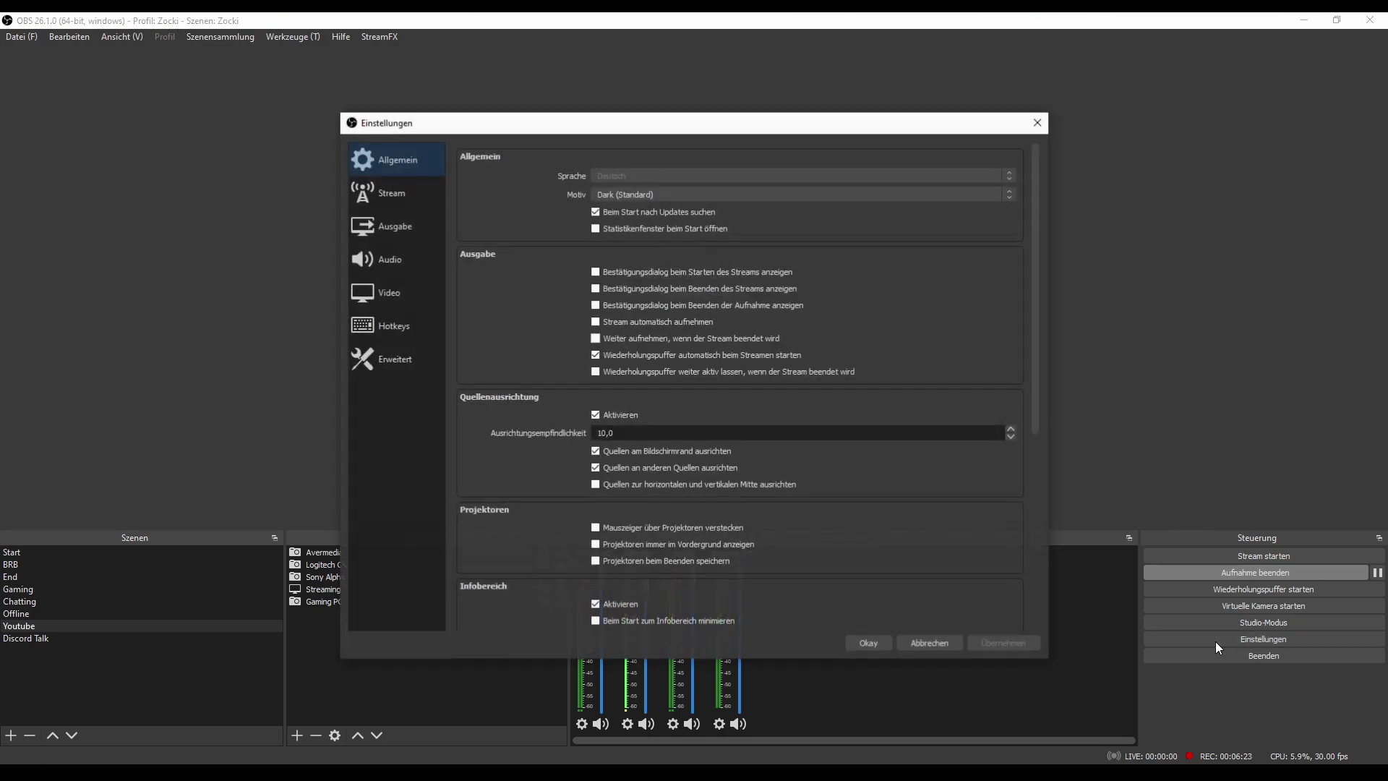
pyautogui.click(381, 256)
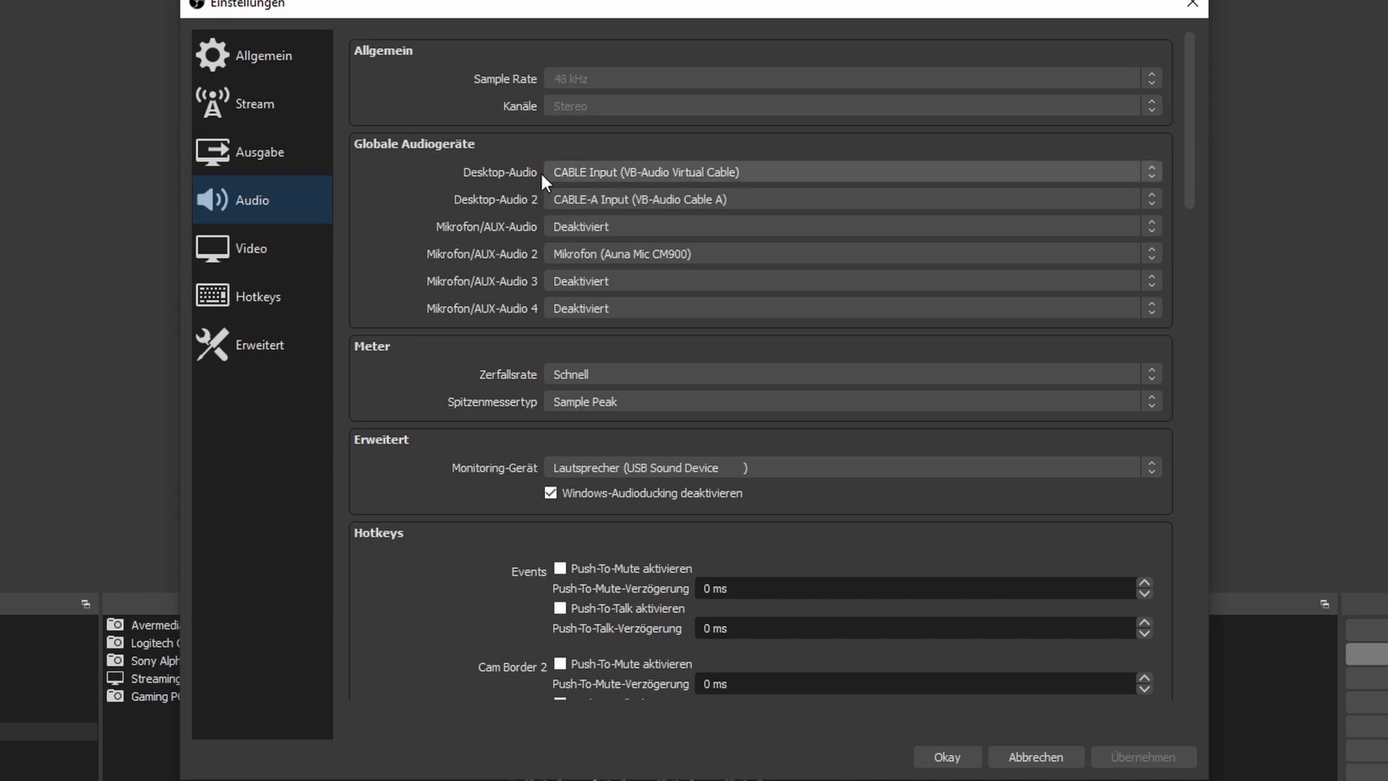
pyautogui.click(968, 759)
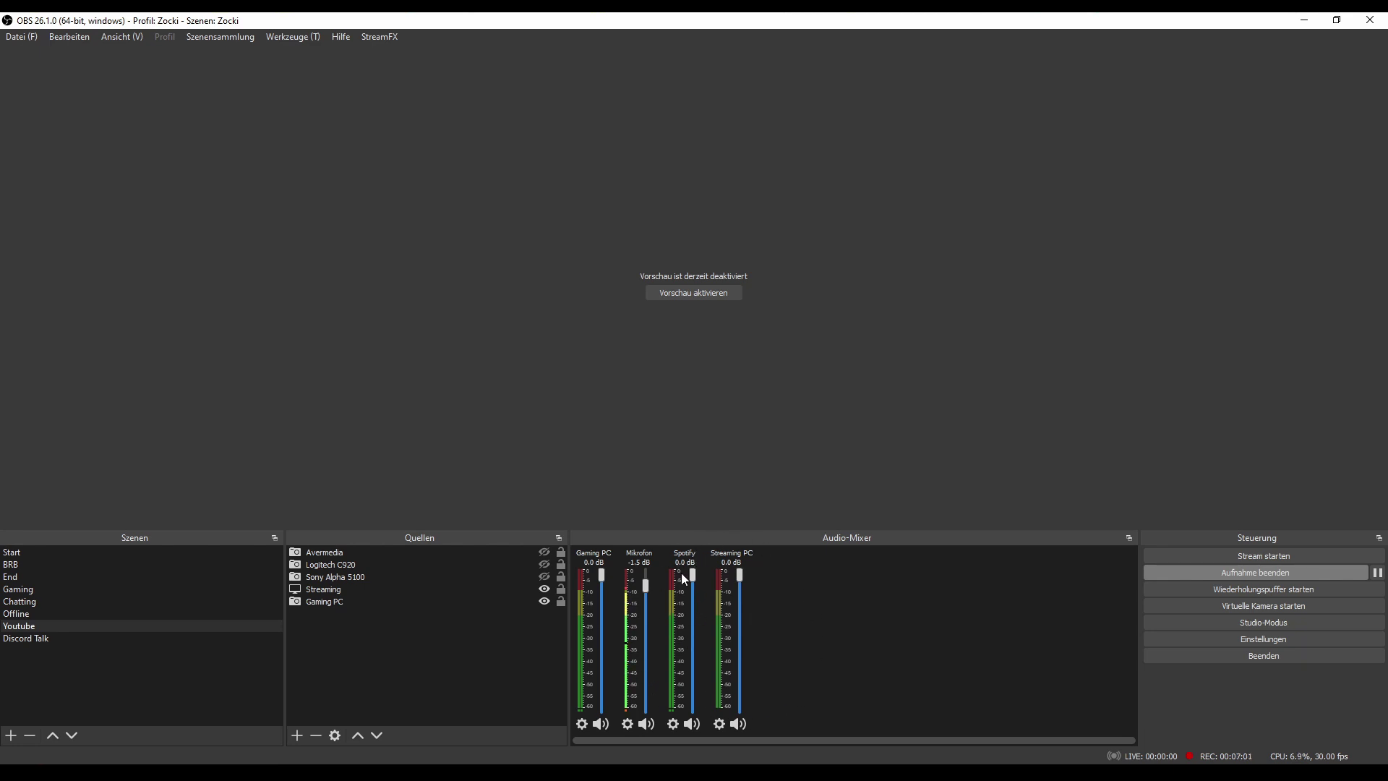
# Check the assigned device in the properties of the Spotify and Streaming PC mixer sources
pyautogui.click(674, 724)
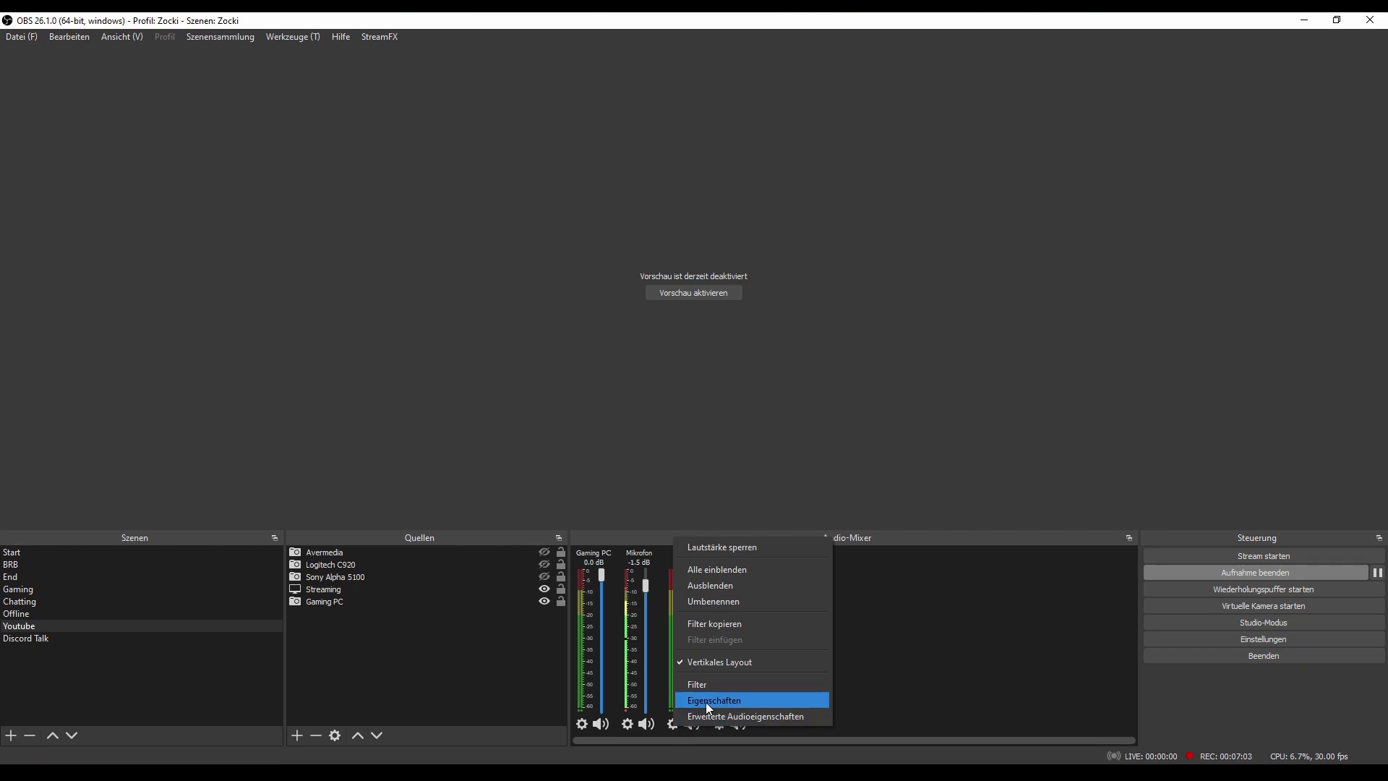
pyautogui.click(706, 700)
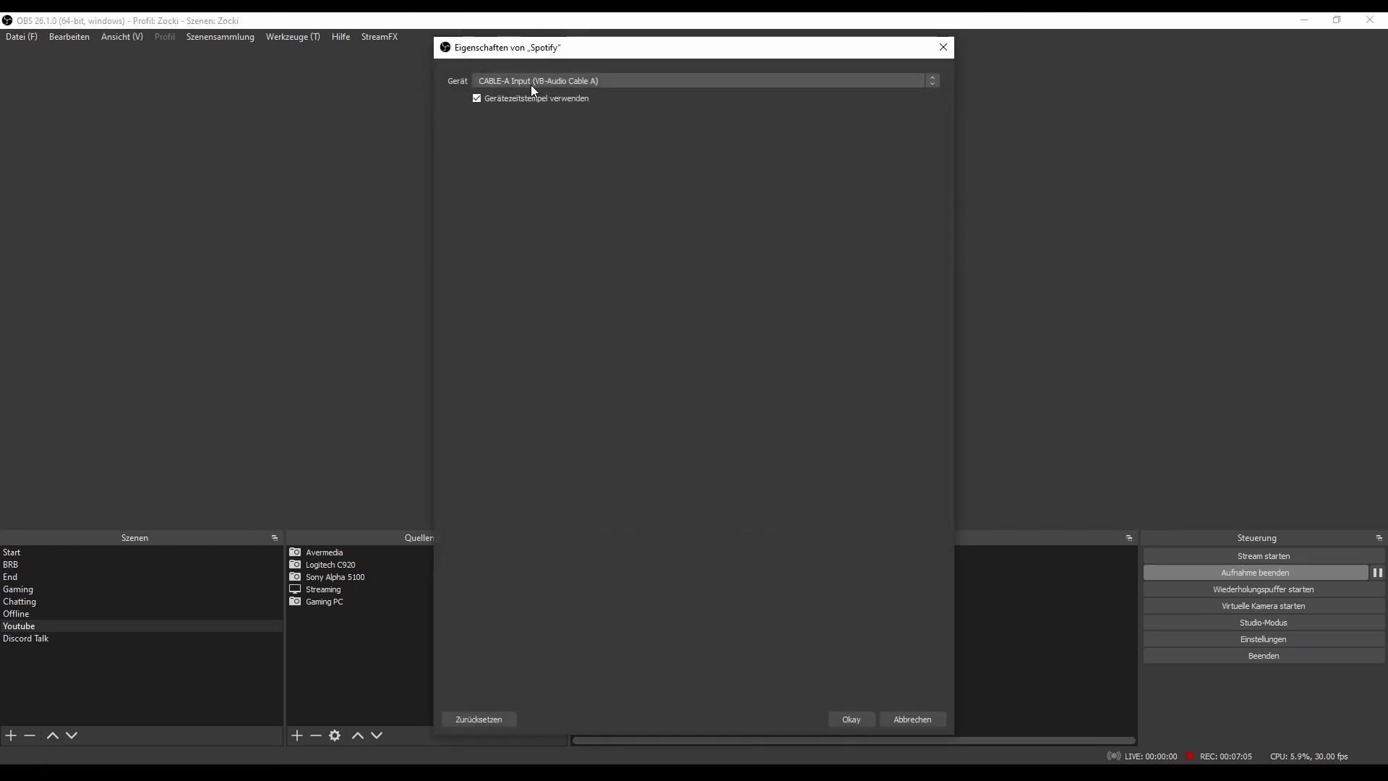
pyautogui.click(896, 720)
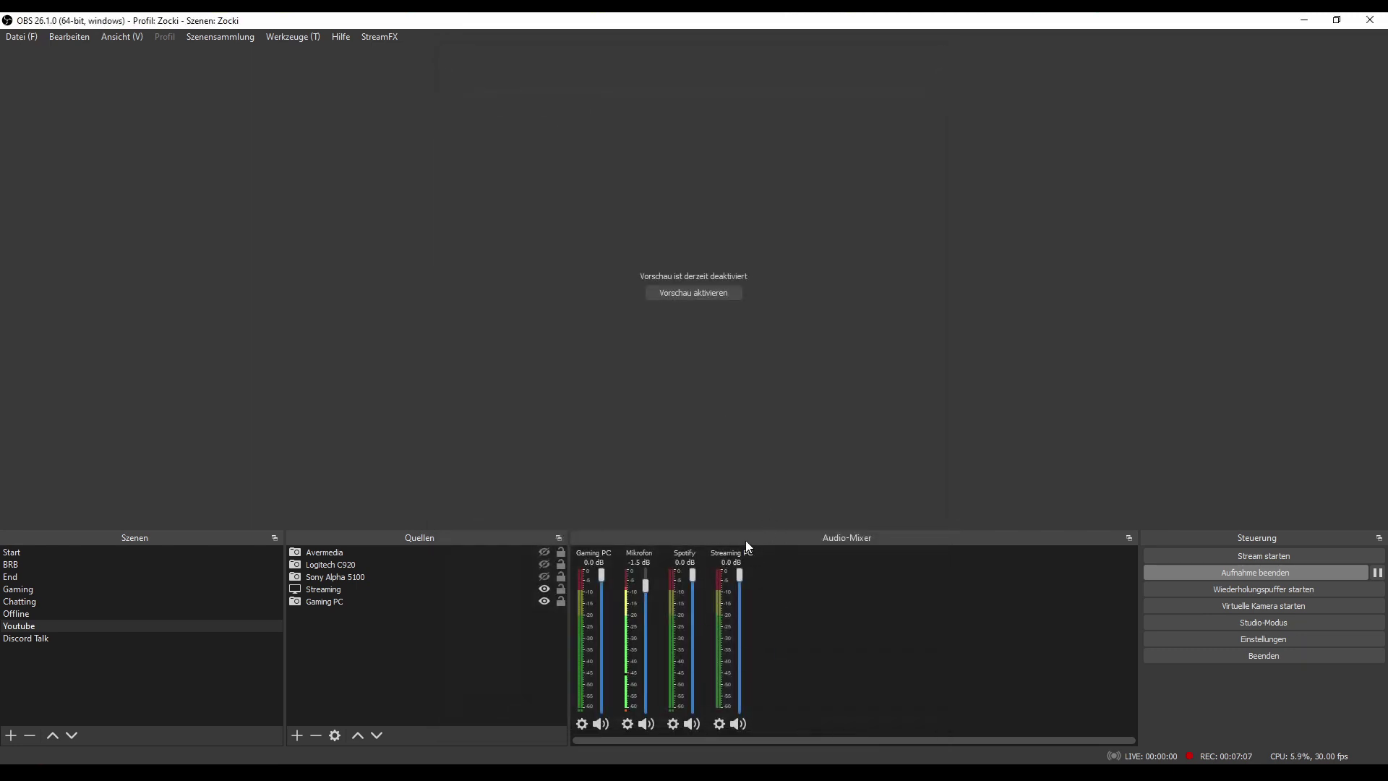
pyautogui.click(718, 724)
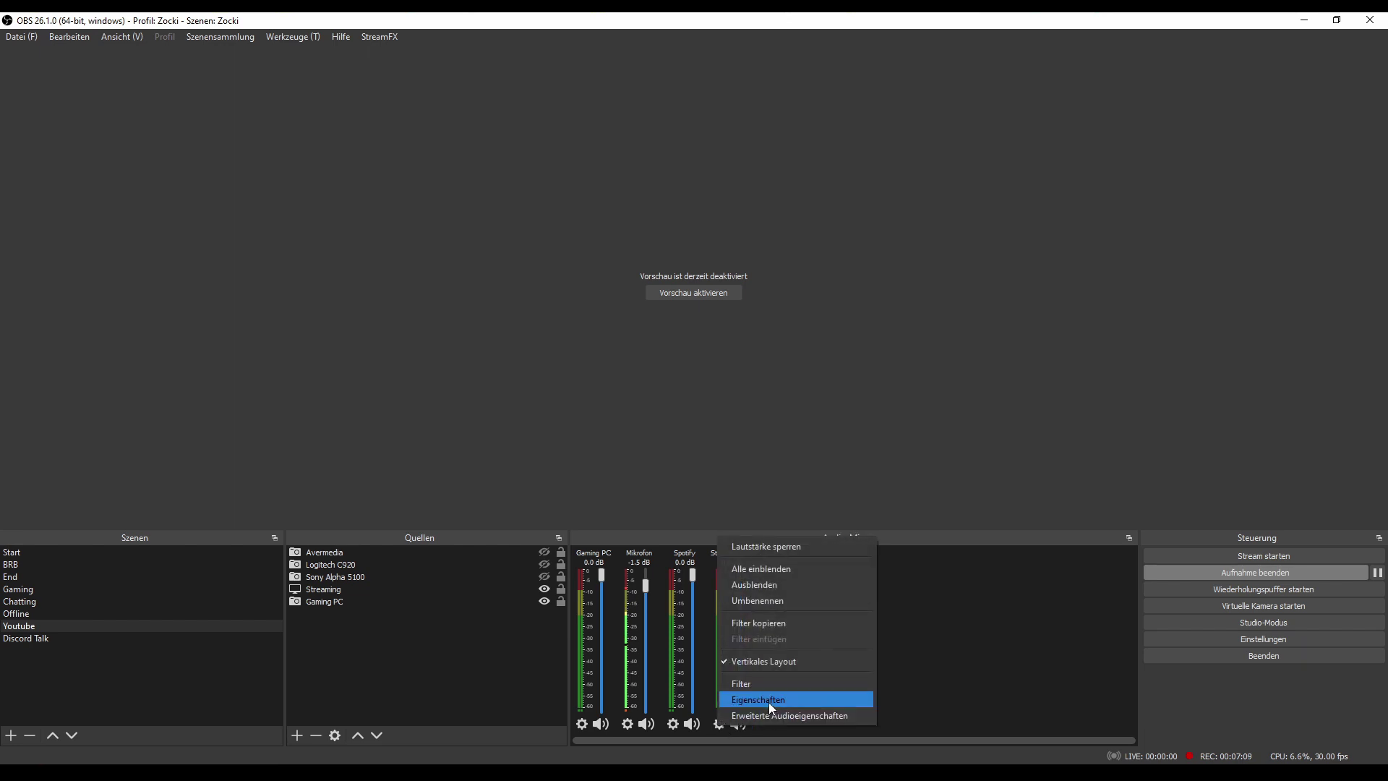
pyautogui.click(769, 700)
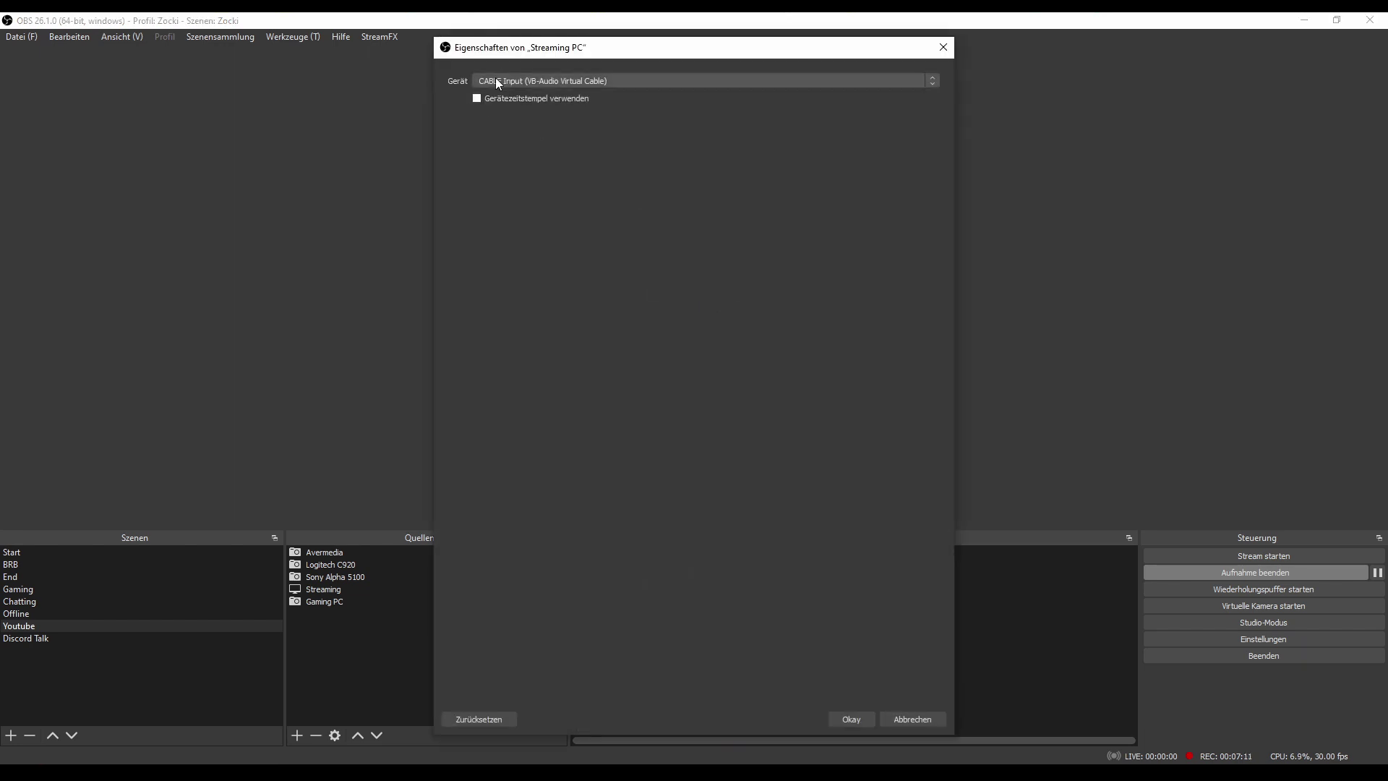
pyautogui.click(861, 719)
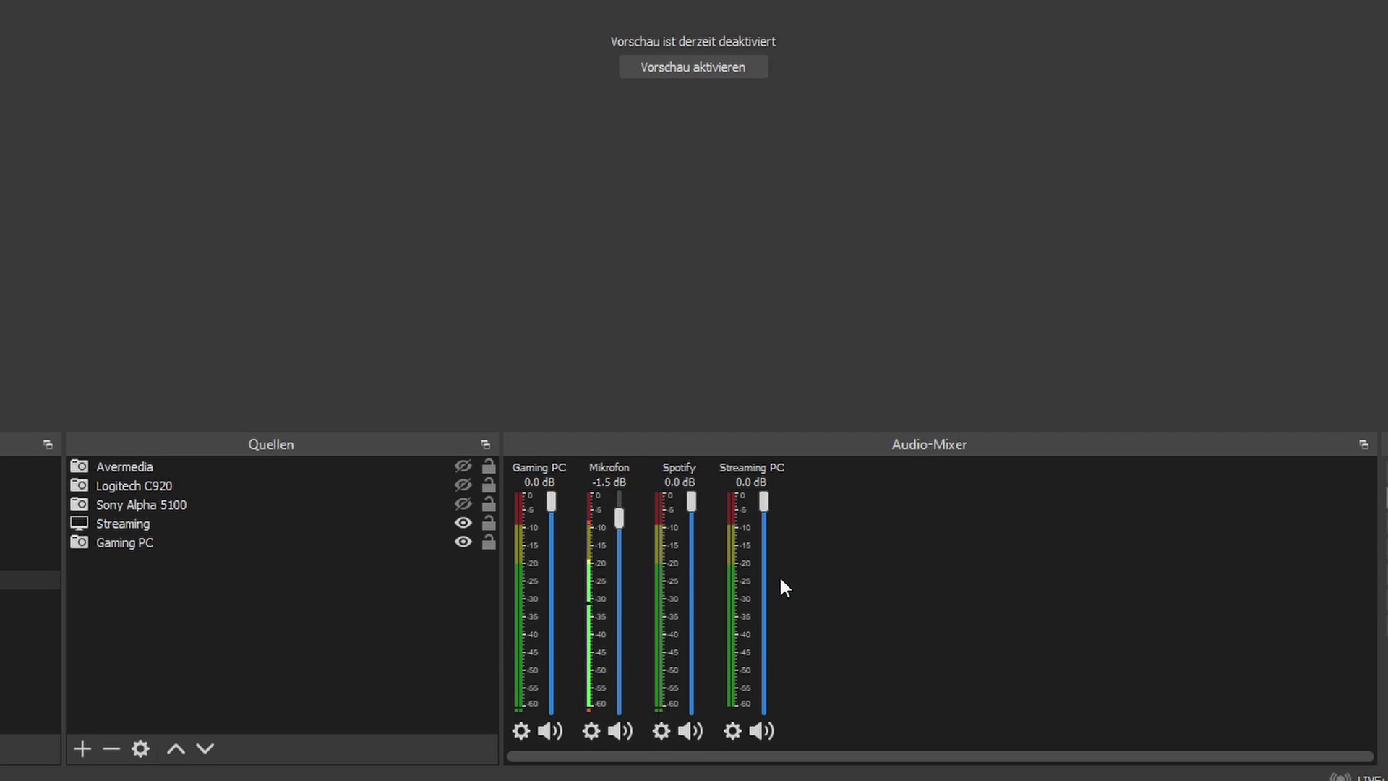
# Review the track assignments of Gaming PC, Mikrofon, Spotify and Streaming PC in the advanced audio properties, widening the dialog to show all six tracks
pyautogui.click(732, 730)
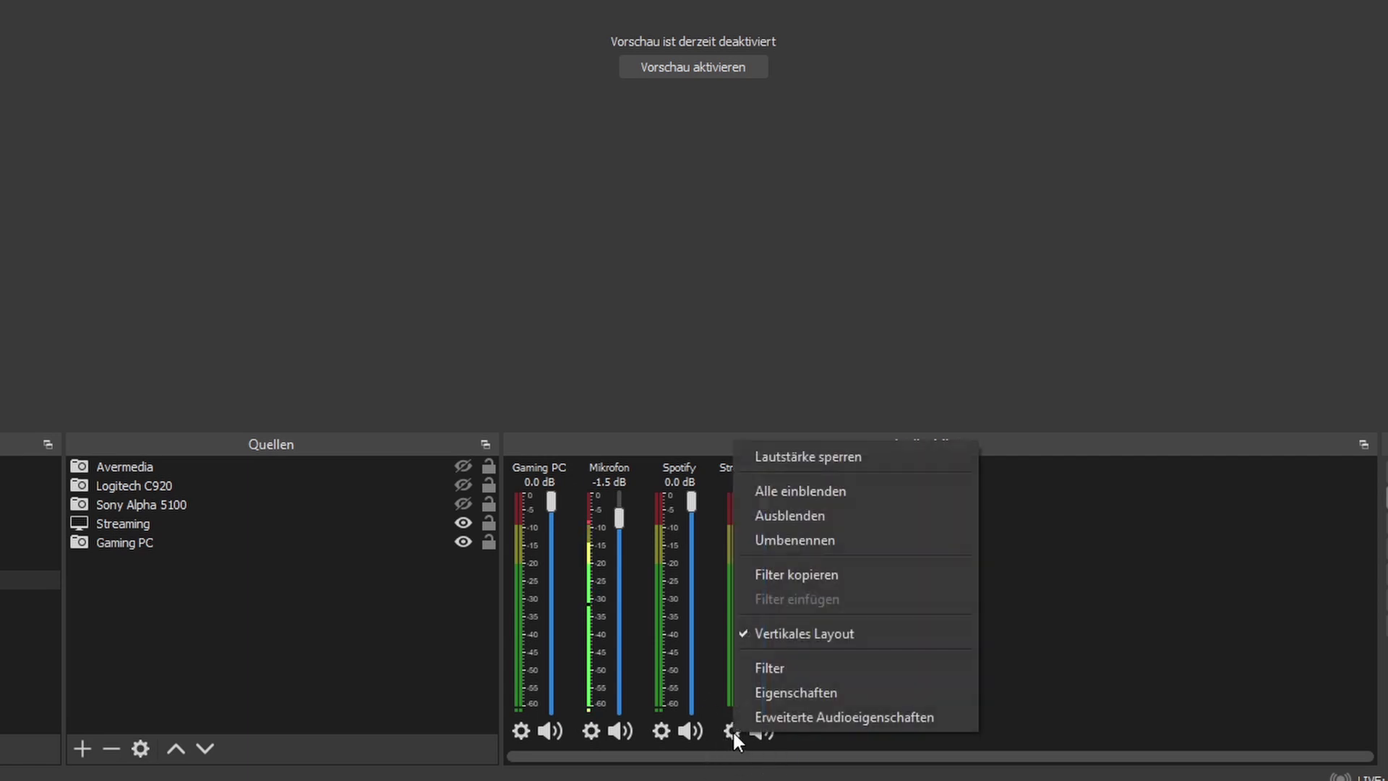
pyautogui.click(779, 718)
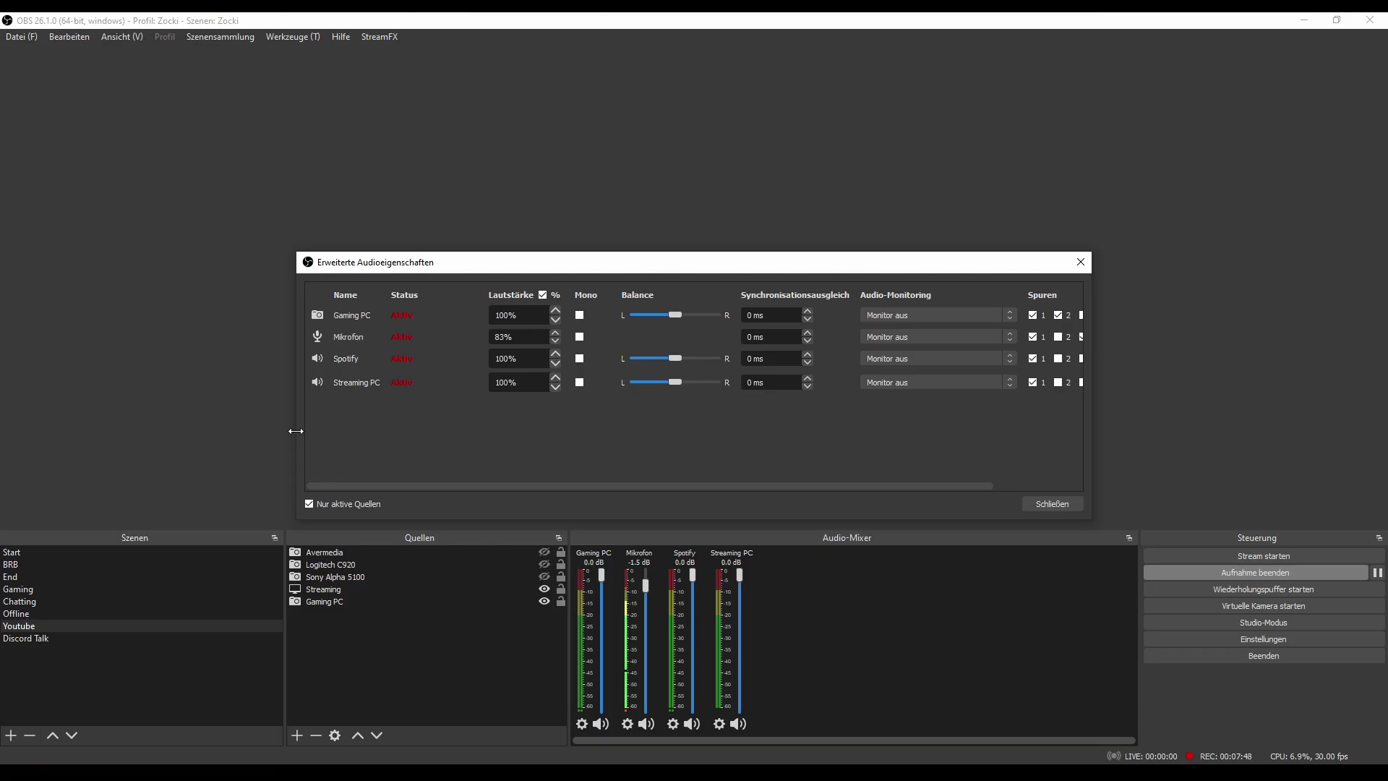
pyautogui.moveTo(81, 275); pyautogui.dragTo(0, 271)
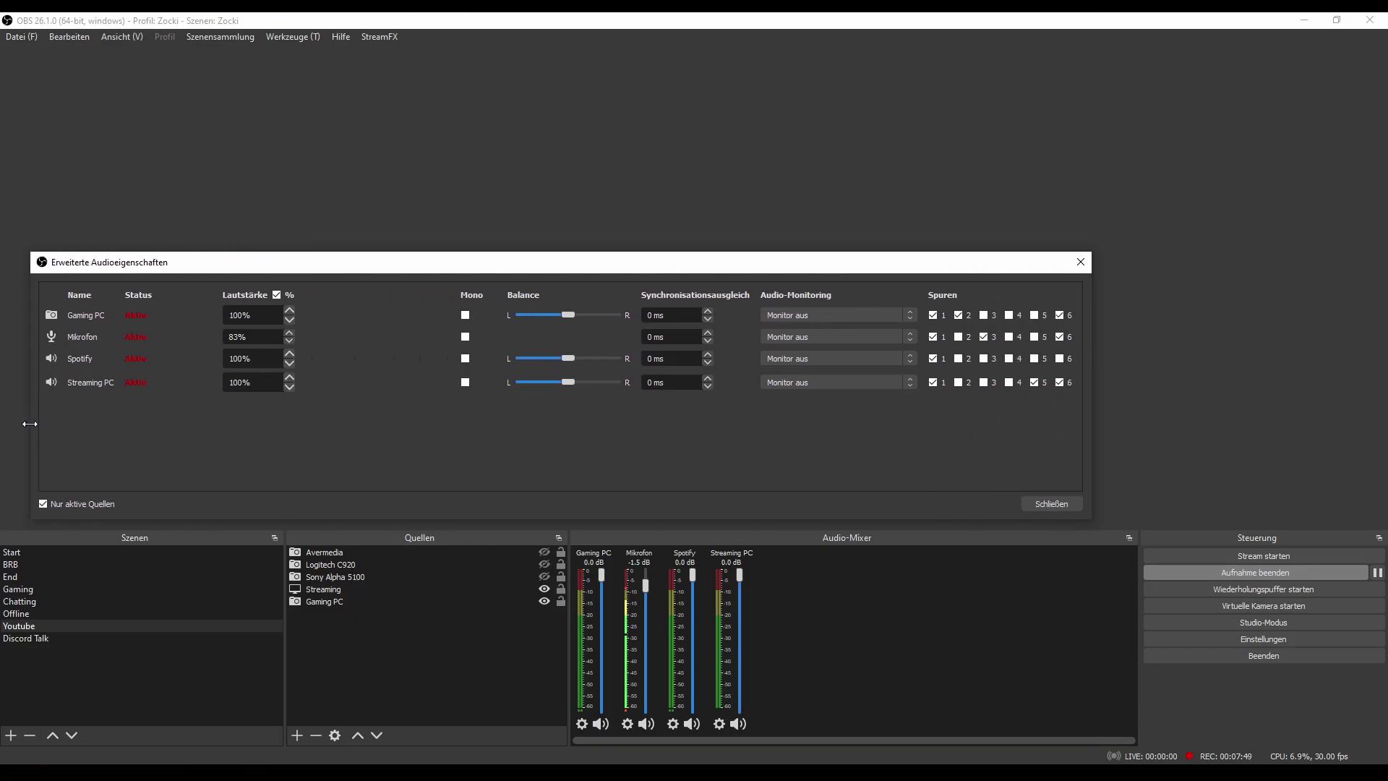
pyautogui.moveTo(502, 272); pyautogui.dragTo(619, 236)
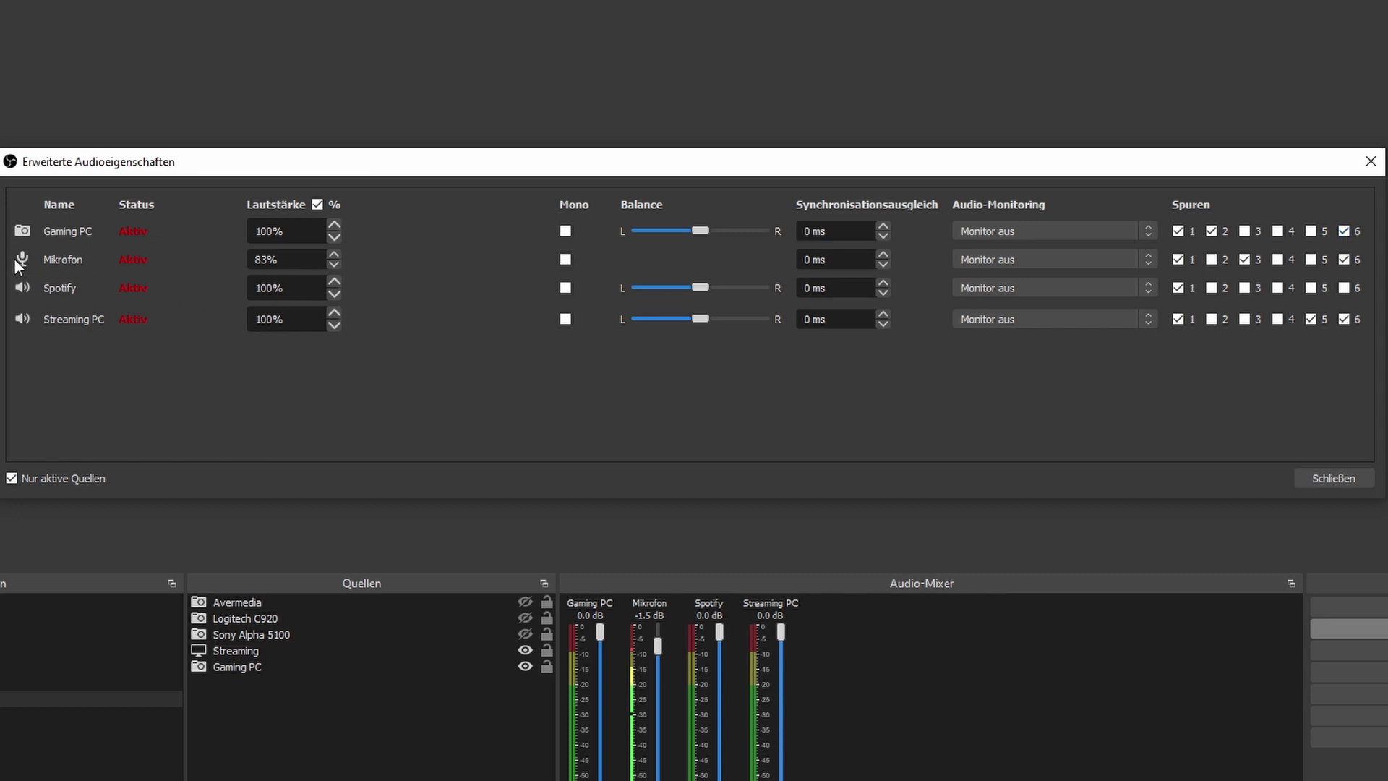
pyautogui.click(1345, 259)
pyautogui.click(1343, 289)
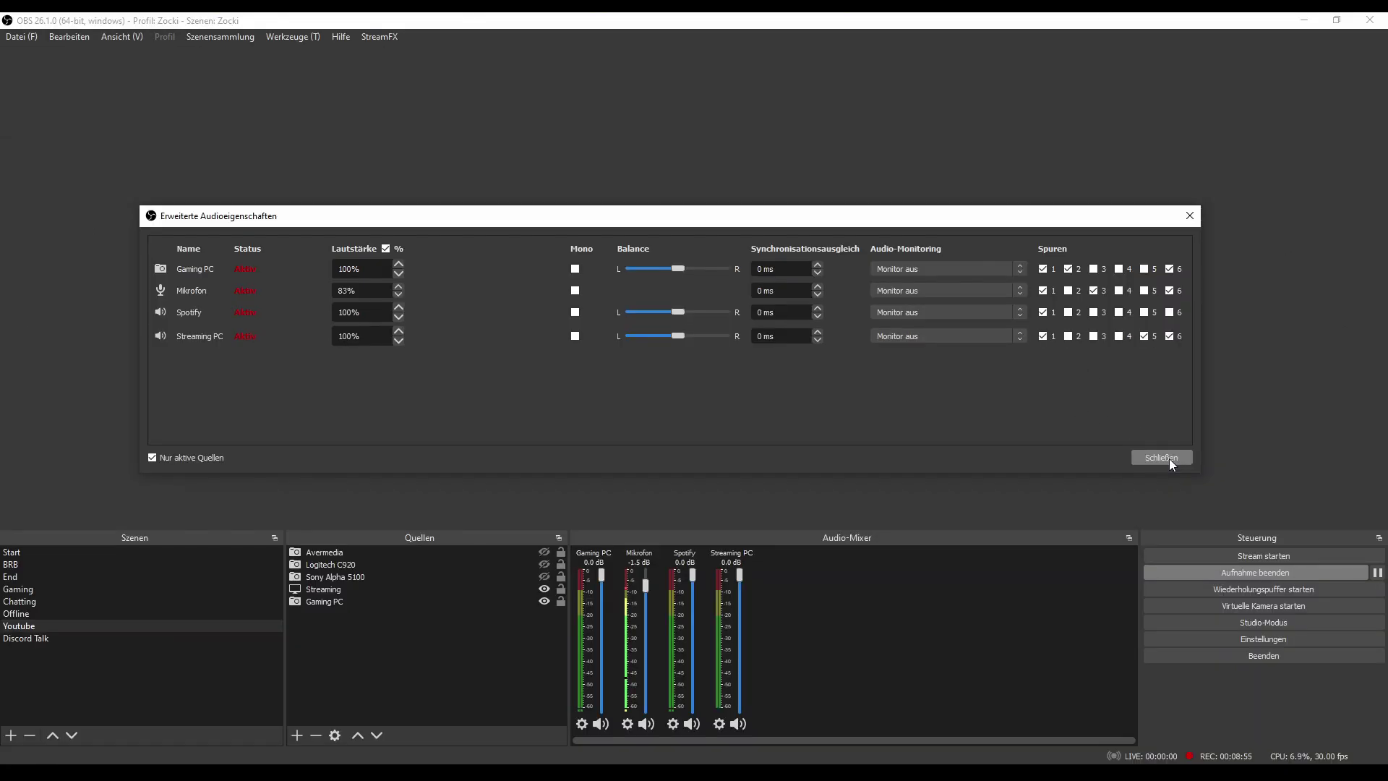
pyautogui.click(1161, 458)
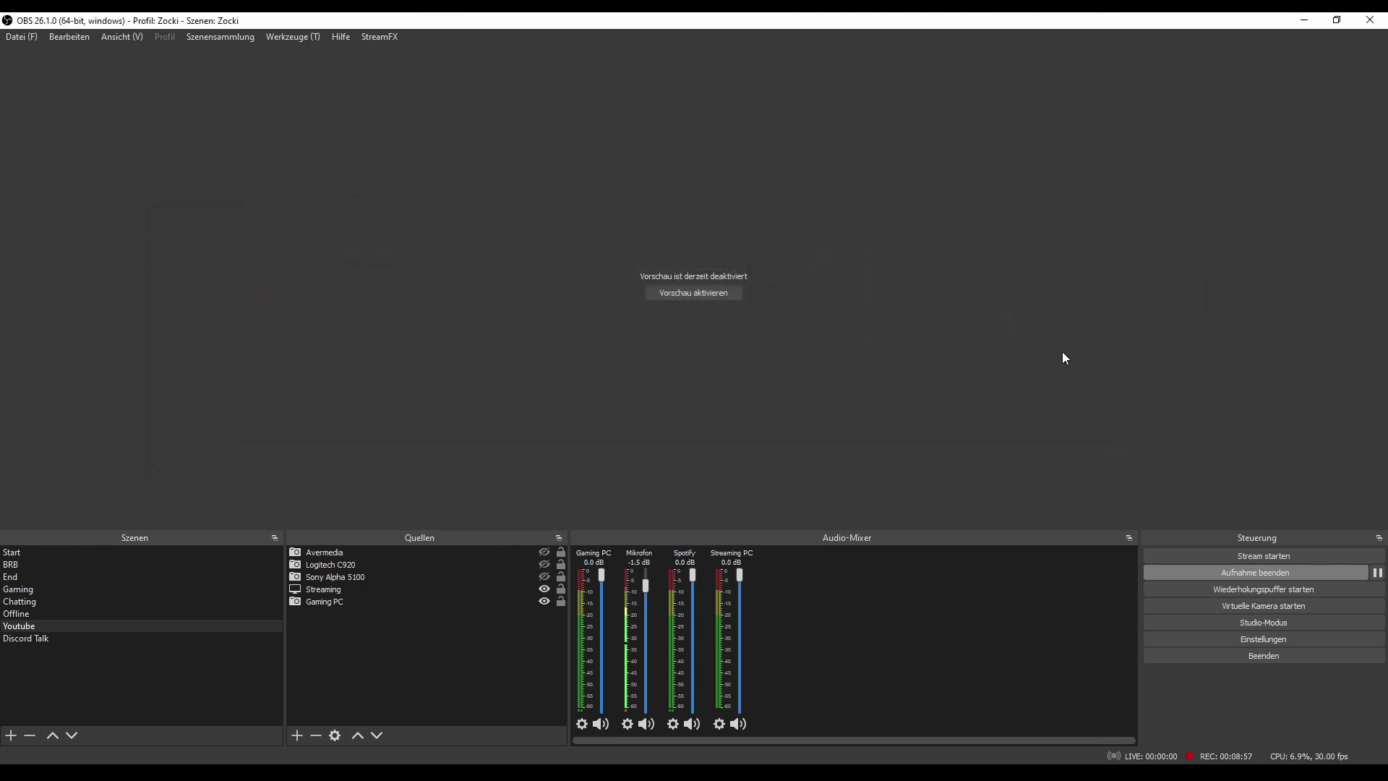